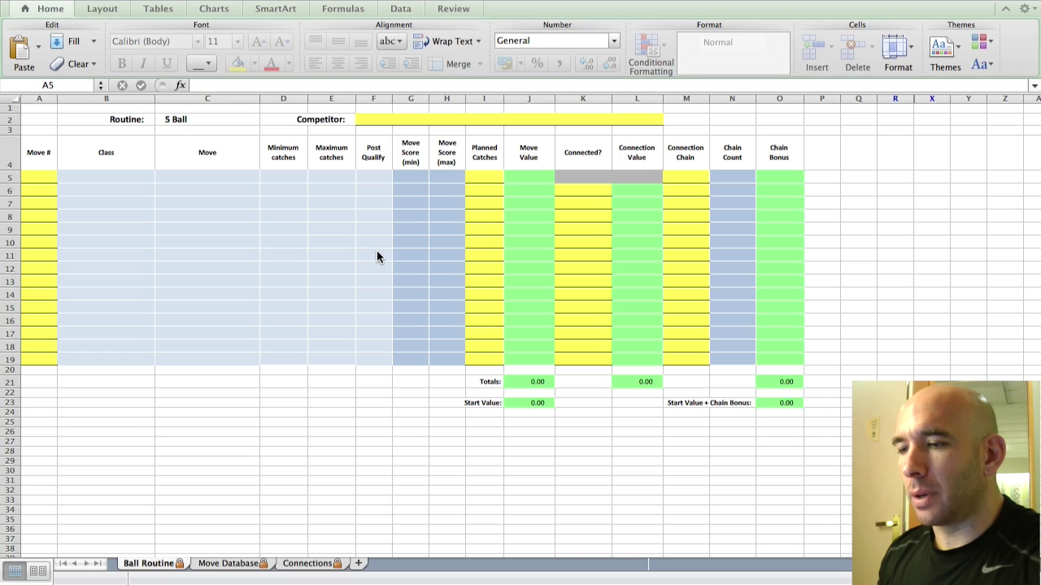
- Examine the Move Database sheet and the connection values for all move classes in the Connections sheet
left_click(216, 567)
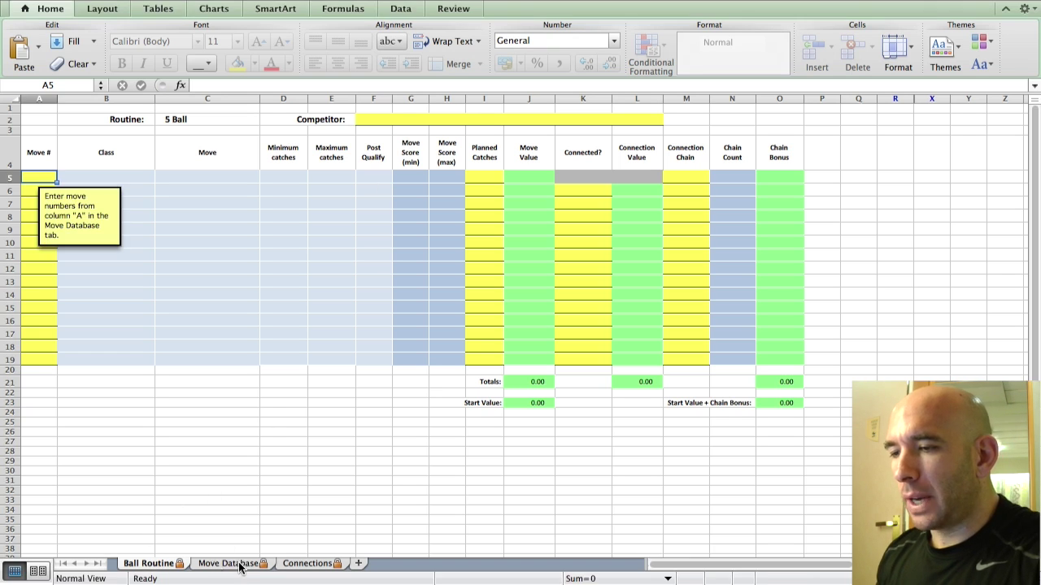
left_click(241, 564)
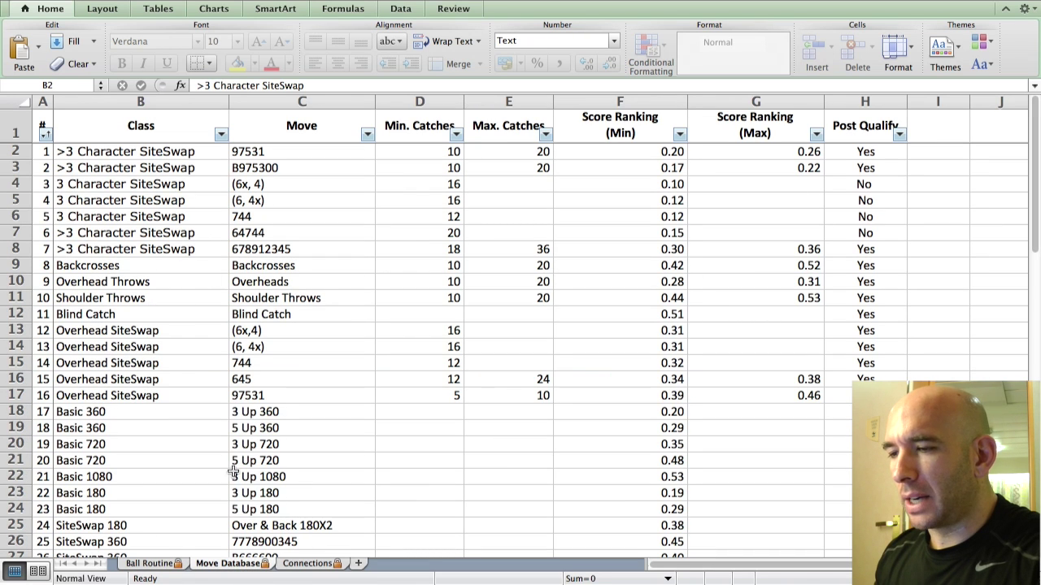
left_click(307, 564)
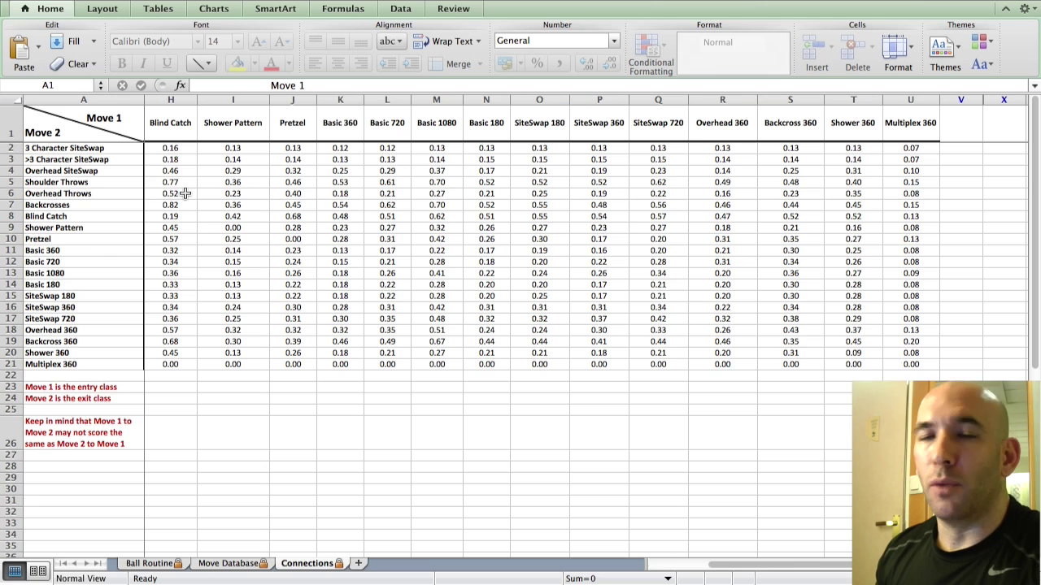
scroll(292, 222, "left", 6)
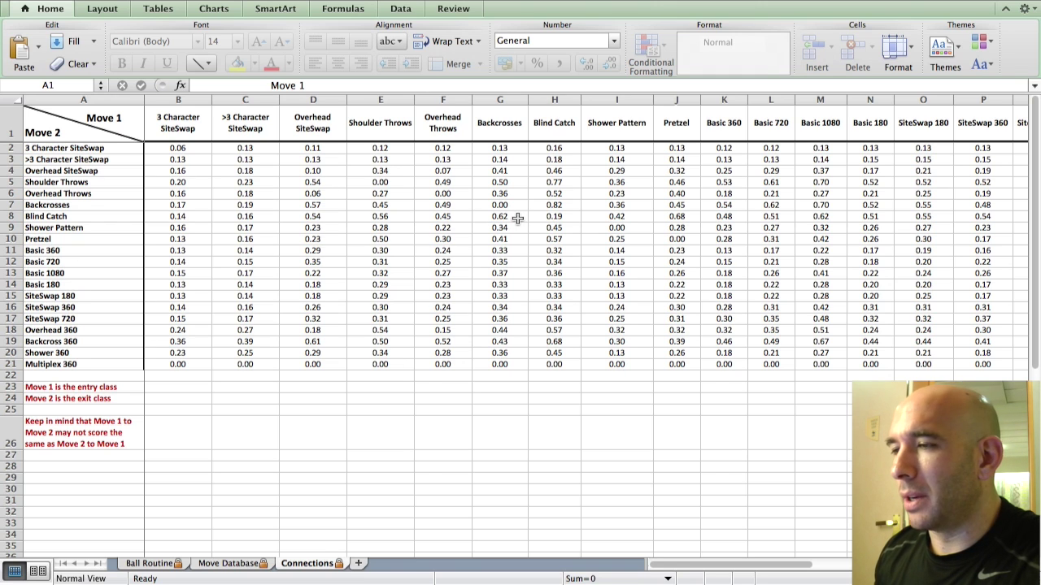
scroll(172, 171, "right", 6)
scroll(172, 170, "down", 2)
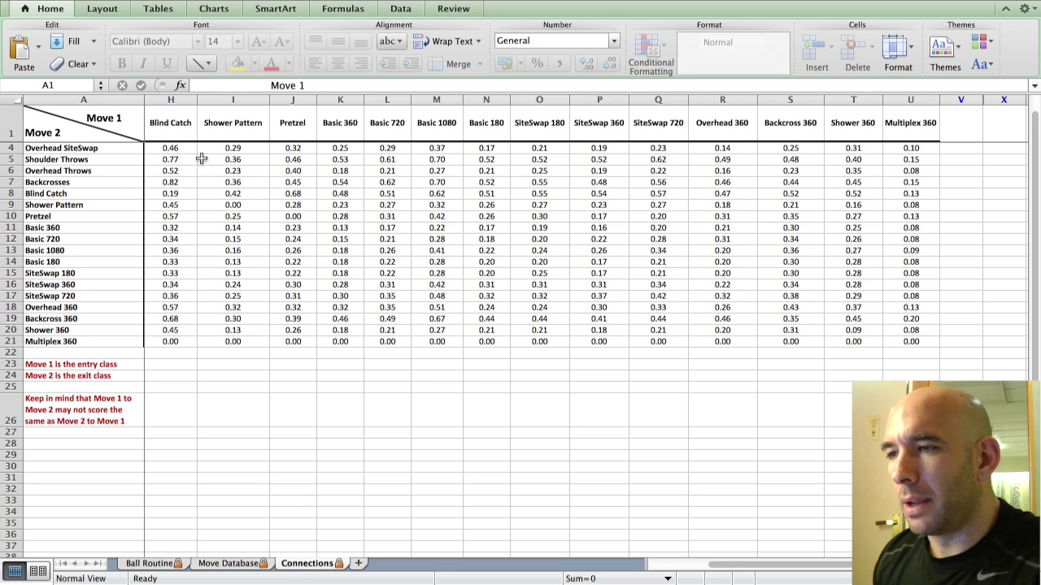
- Switch to the TextEdit notes and read the list of candidate moves with their numbers and scores
key("super+Tab")
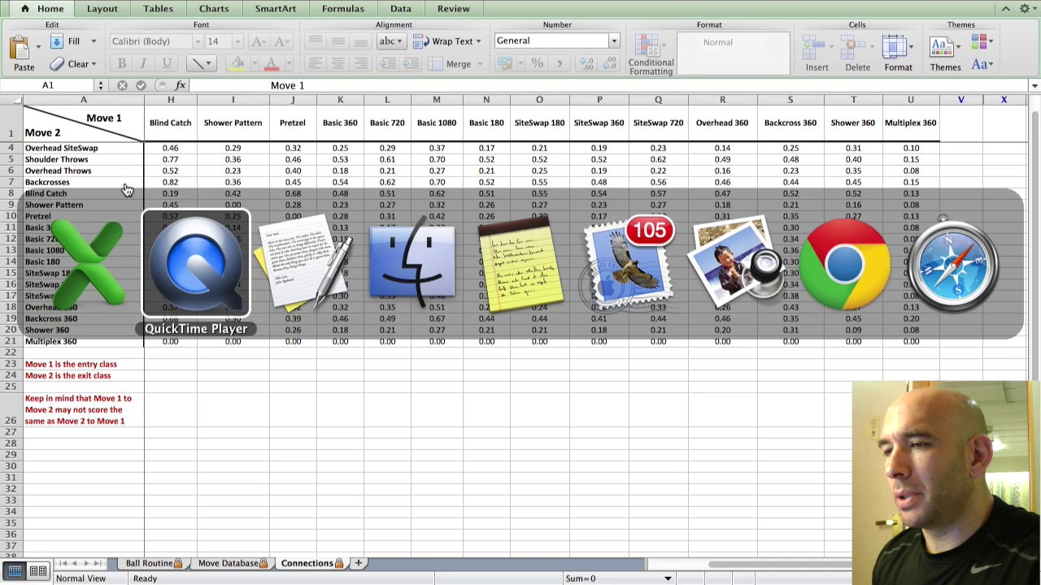
key("super+Tab")
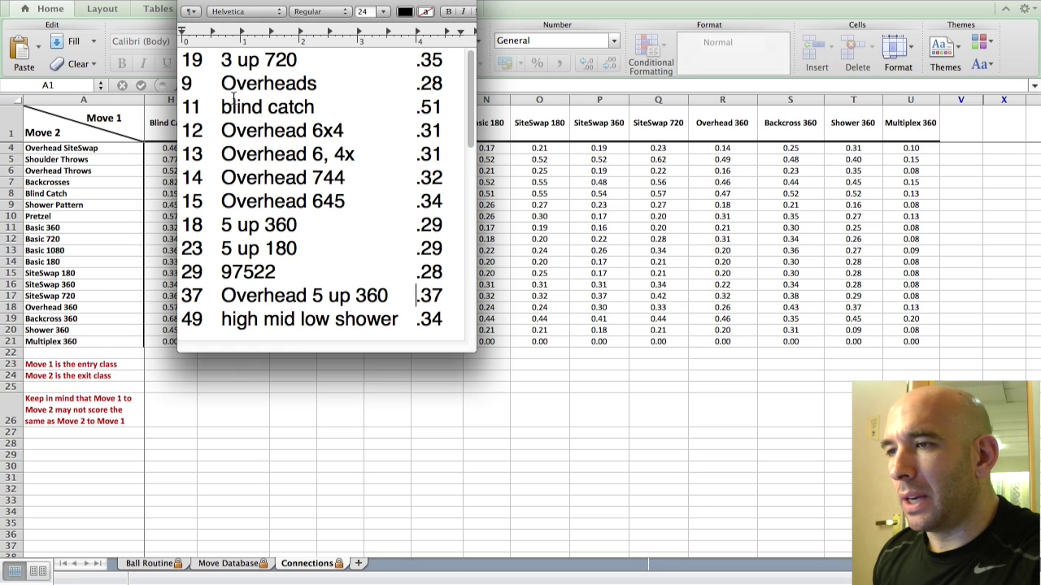
left_click(199, 61)
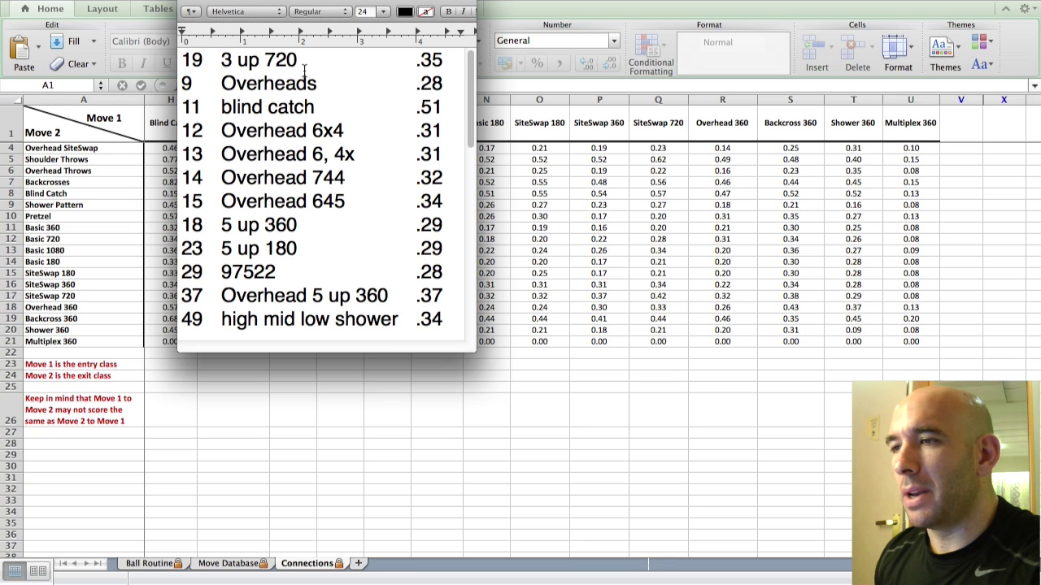
- Return to Excel and enter move number 19 in cell A5 of the Ball Routine sheet
key("super+Tab")
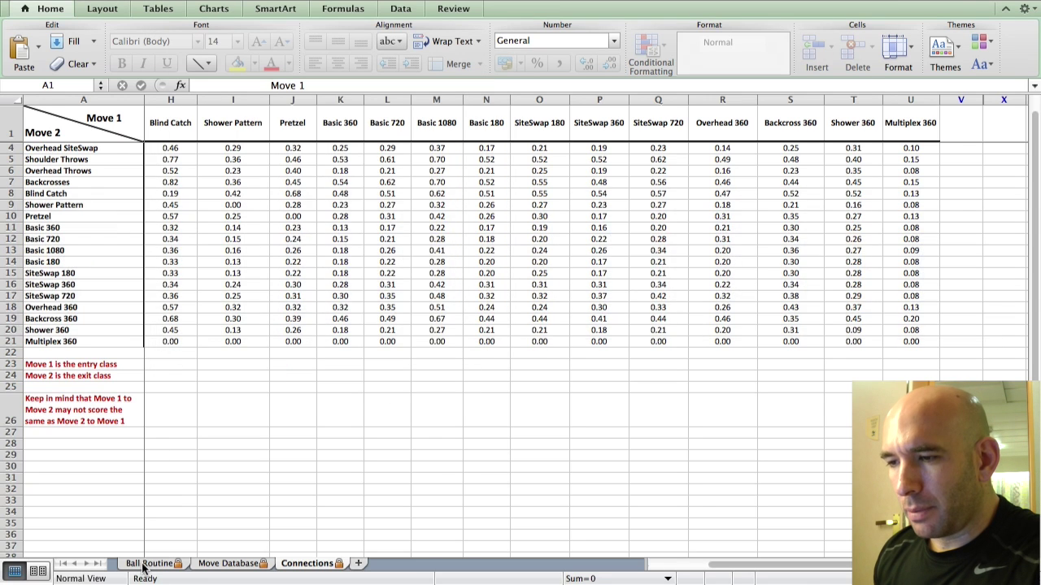
left_click(147, 564)
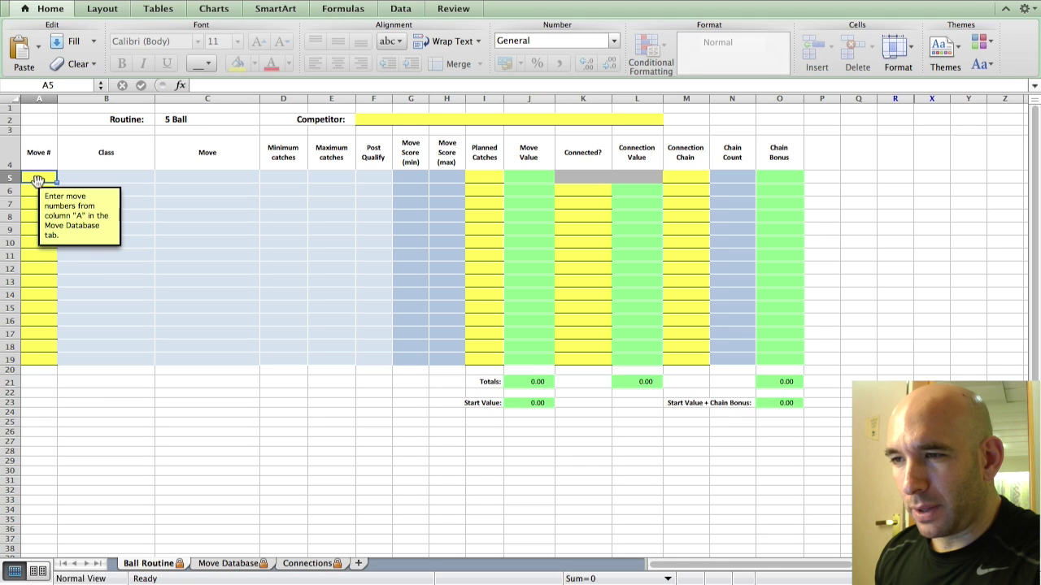
type("19")
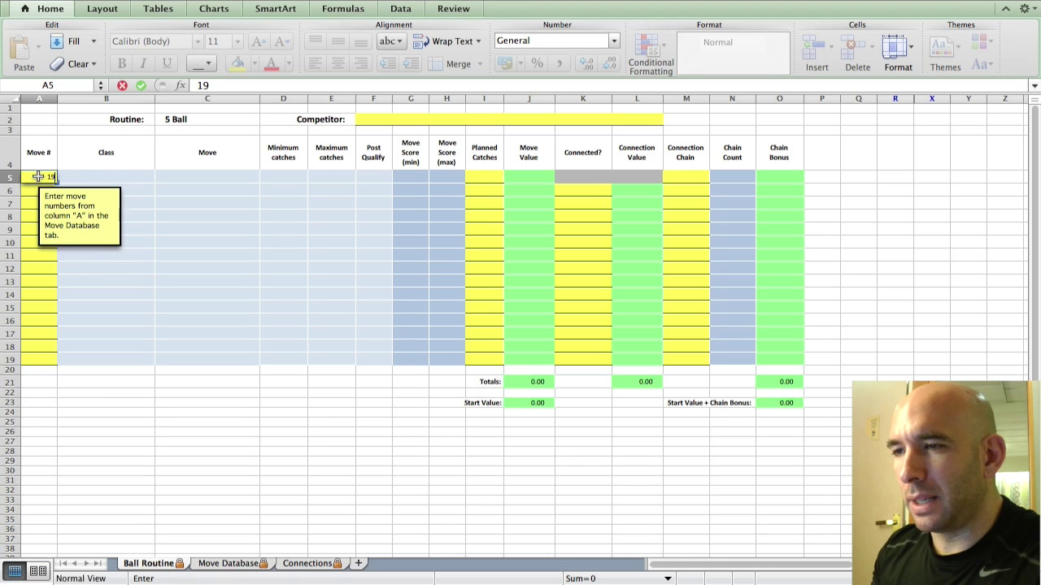
key("Return")
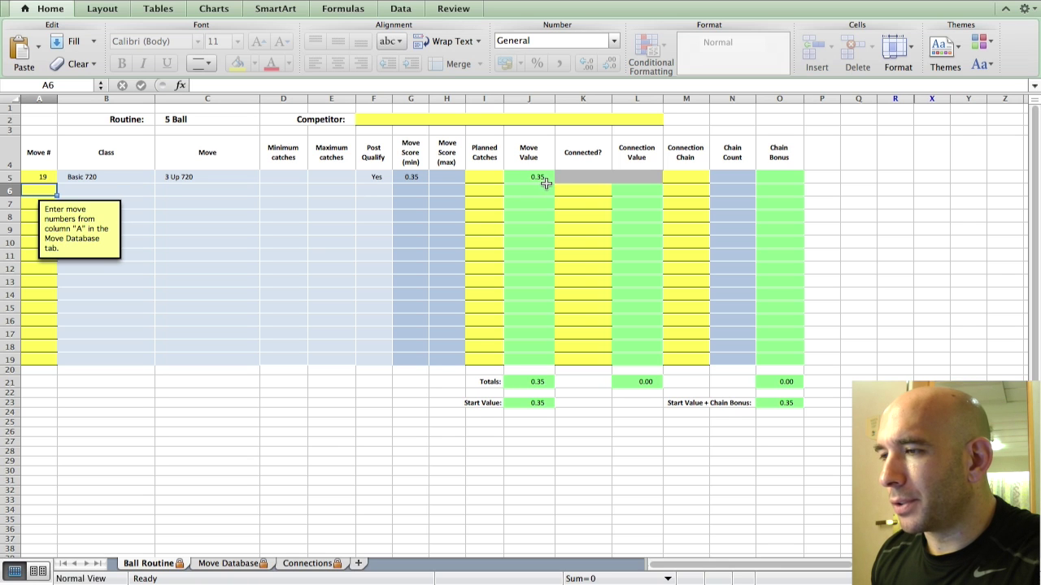
- Look up the blind catch in the Move Database and set the routine's first move number to 11
left_click(228, 563)
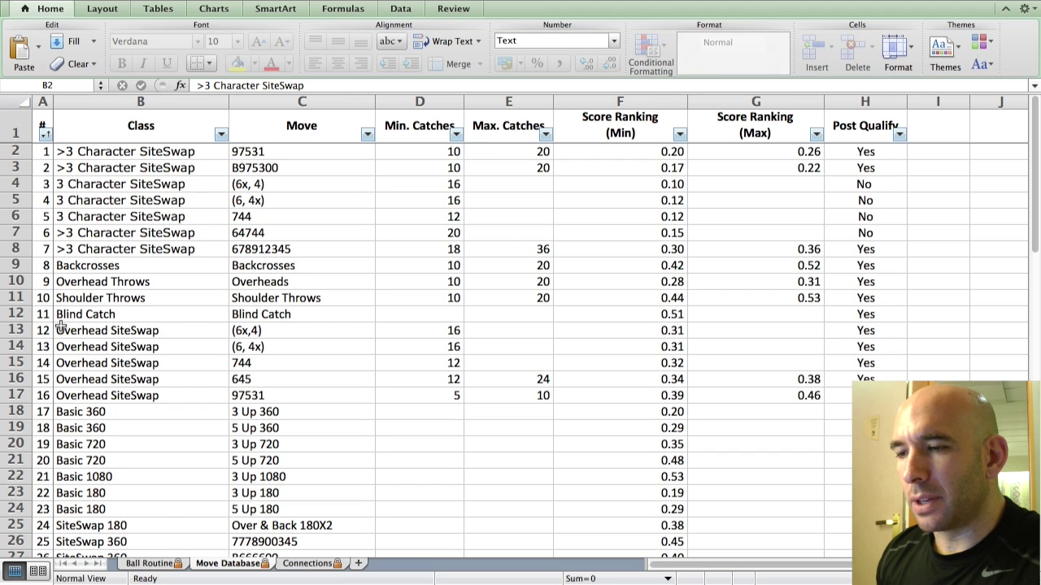
left_click(154, 564)
type("11")
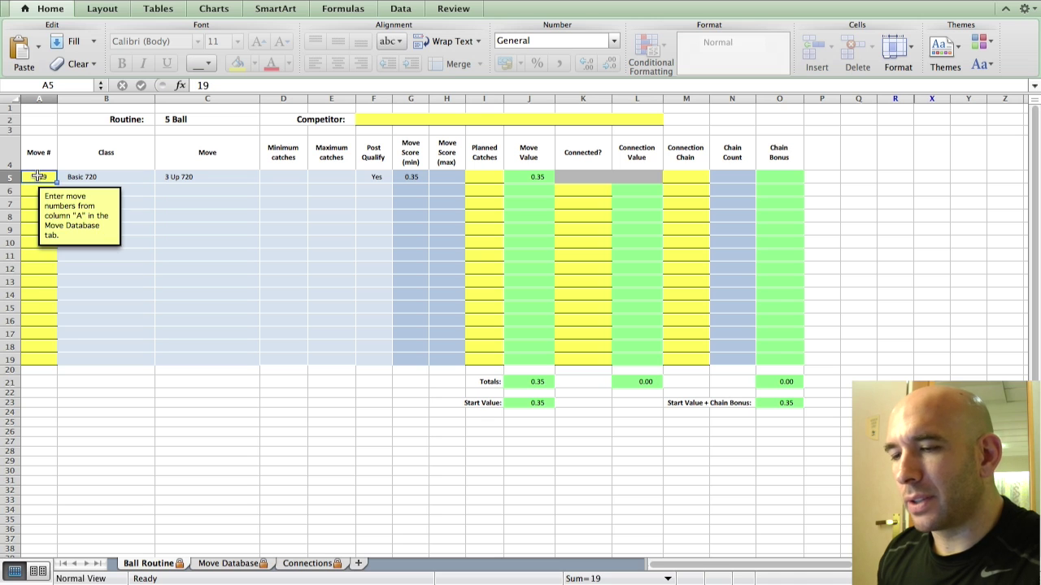
key("Tab")
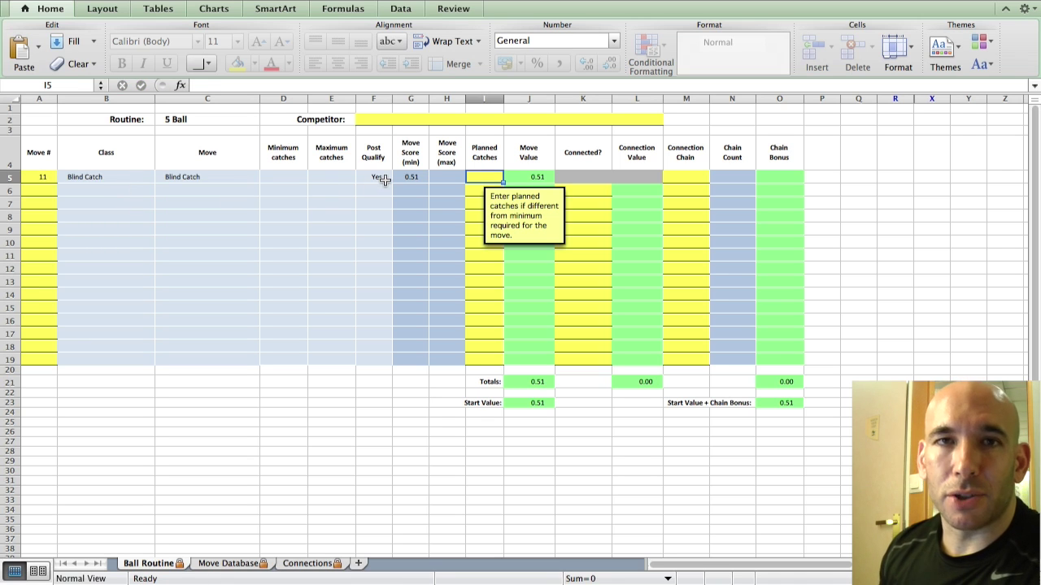
- Look up Overheads in the Move Database and enter move number 9 as the routine's second move in A6
left_click(228, 564)
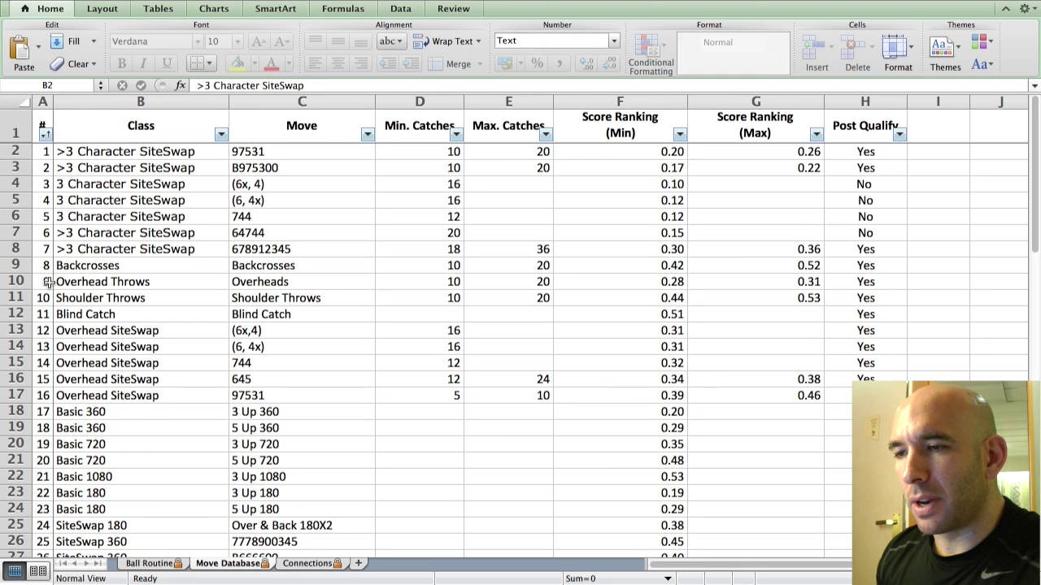
left_click(148, 564)
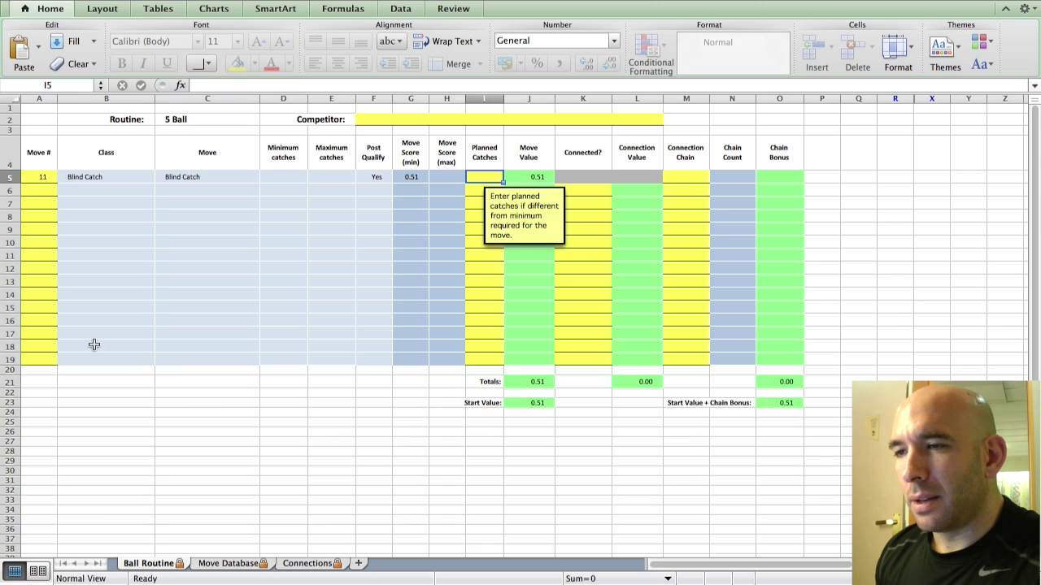
left_click(39, 189)
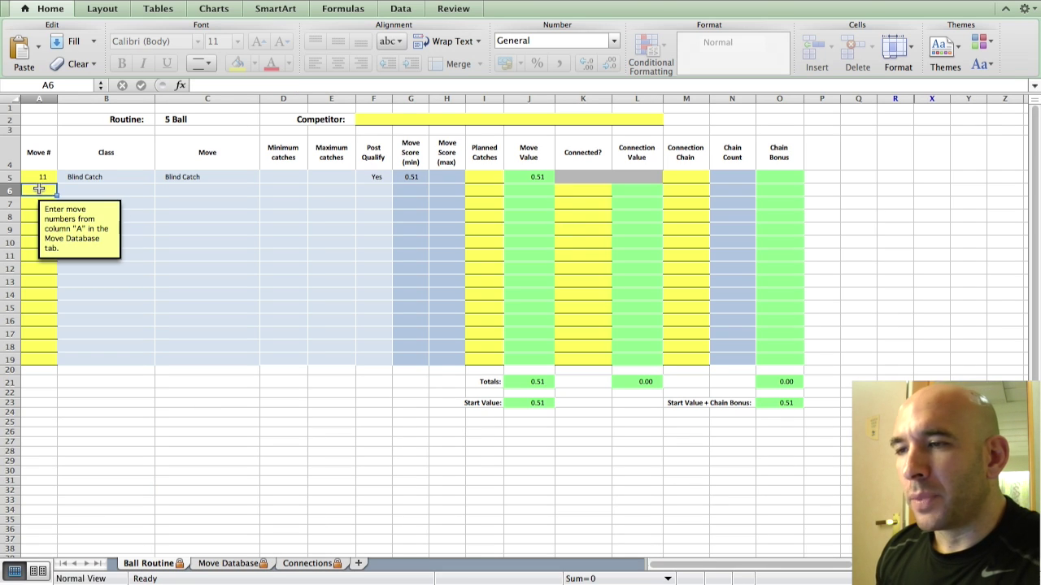
type("9")
key("Return")
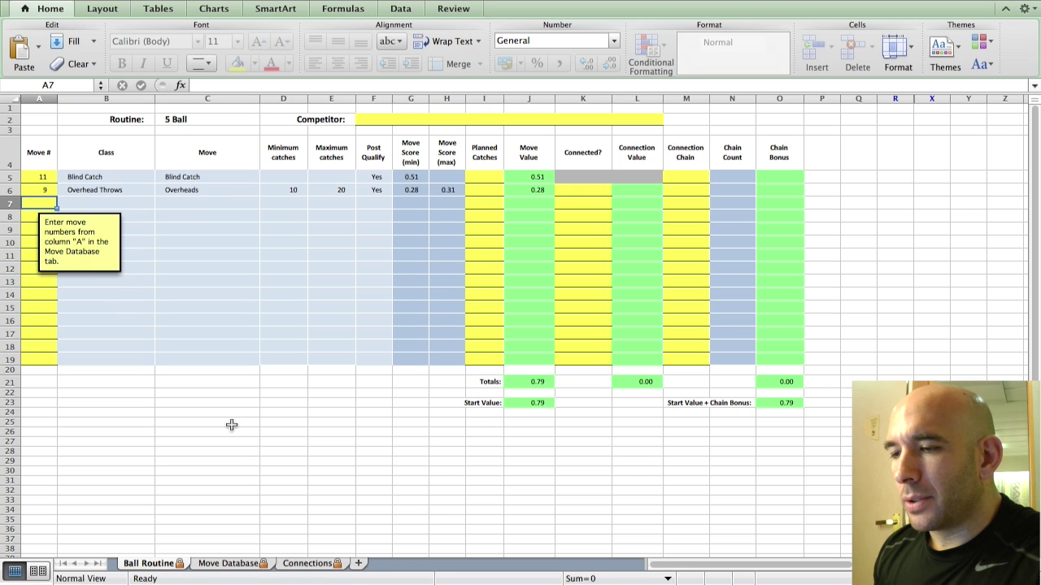
- Check the catch limits for Overheads in the Move Database and set its planned catches to 20 in the routine
left_click(228, 563)
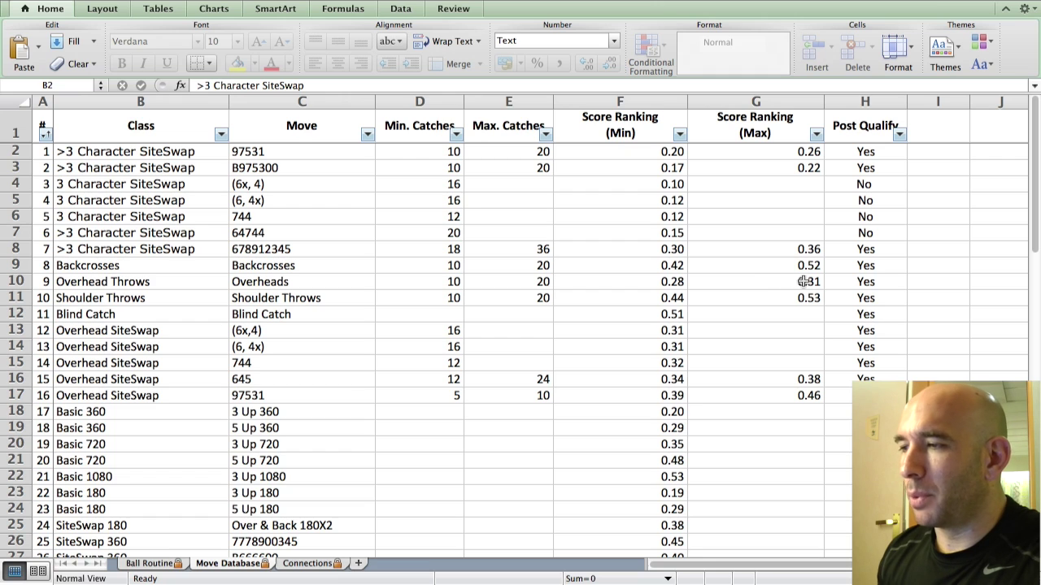
left_click(147, 567)
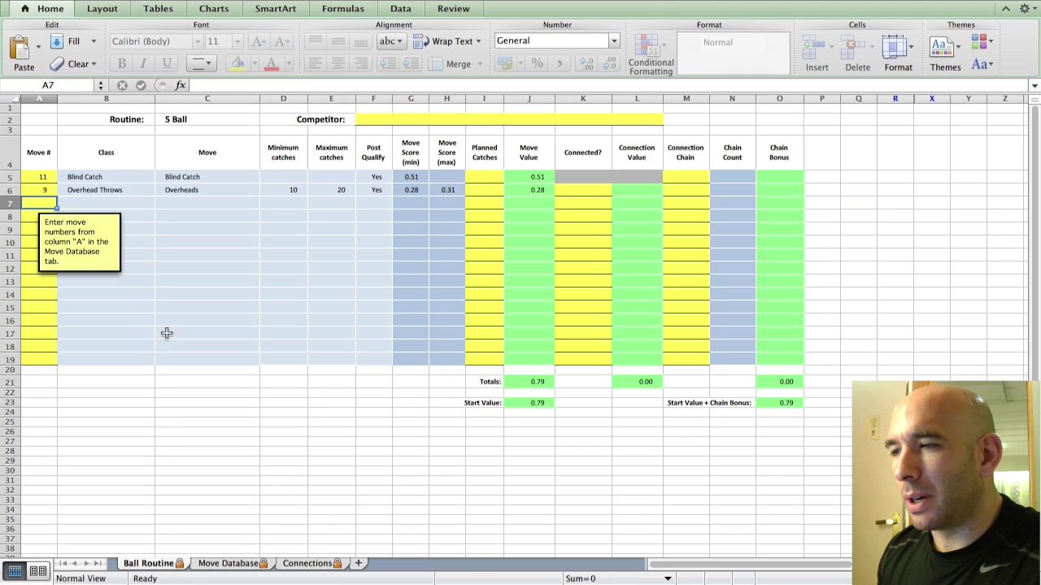
left_click(482, 188)
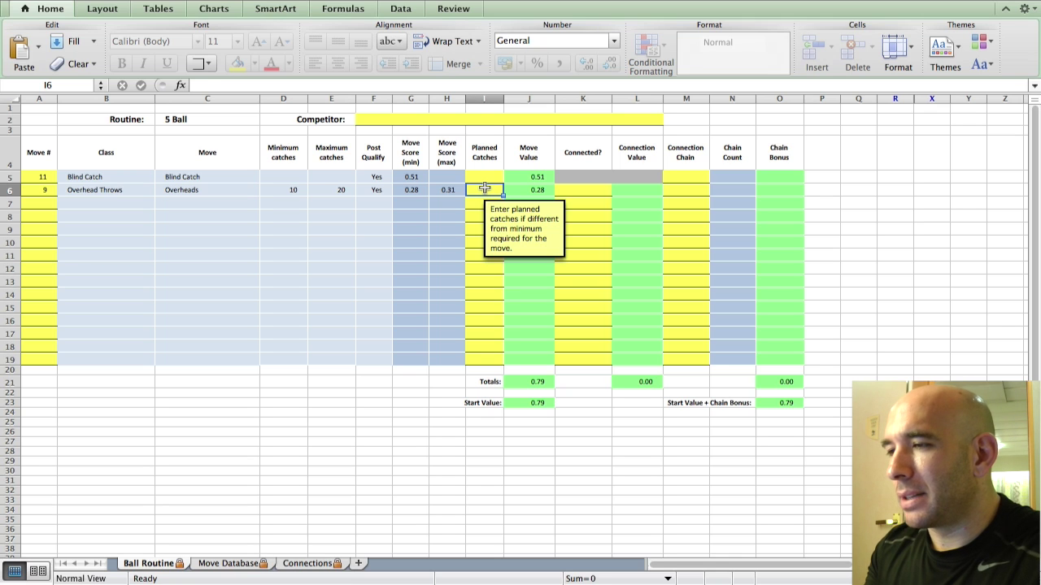
type("20")
key("Return")
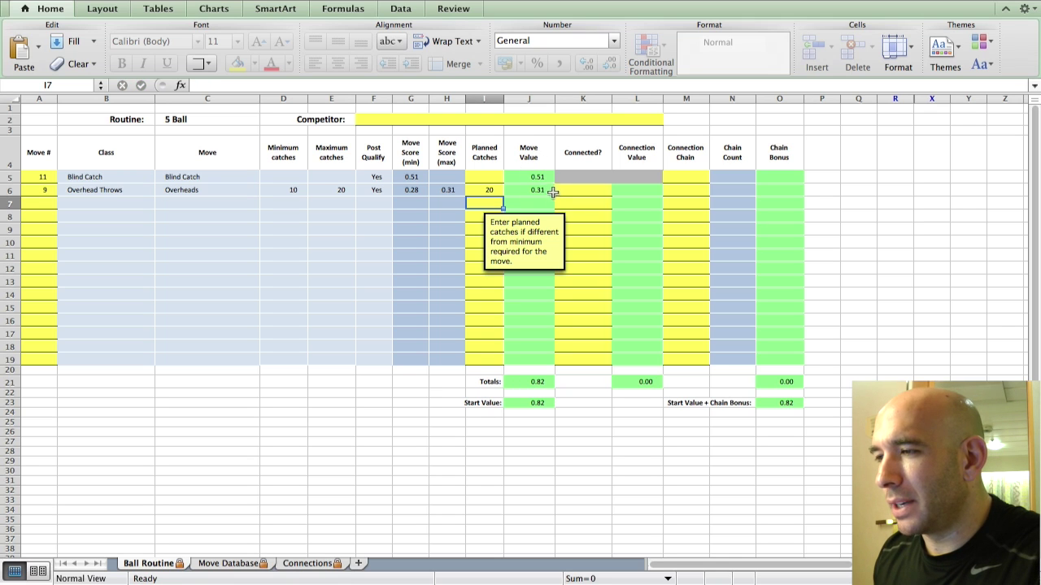
- Clear the planned catches for Overheads and enter the minimum of 10 catches instead
left_click(483, 190)
key("BackSpace")
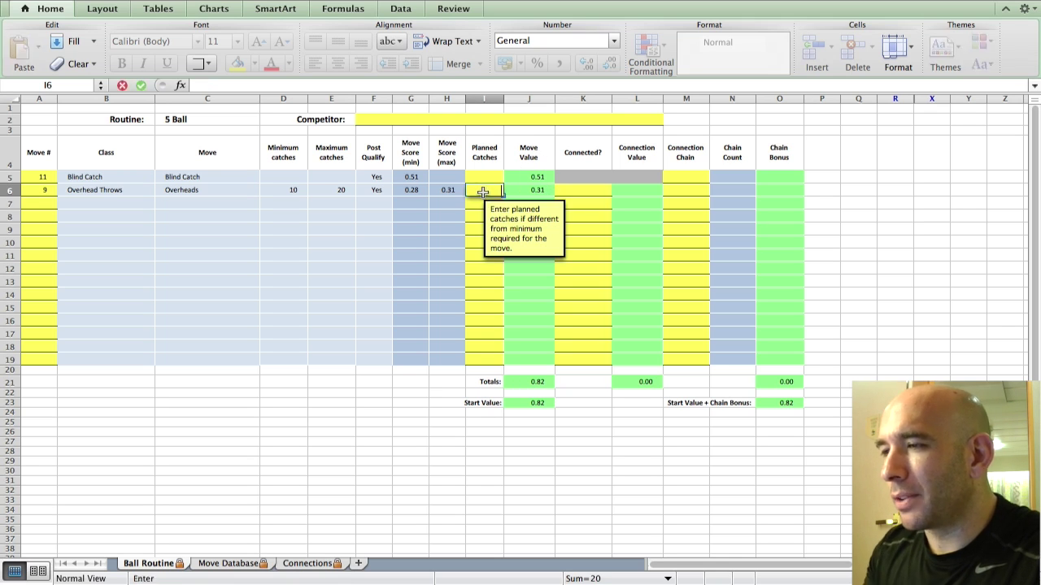
key("Return")
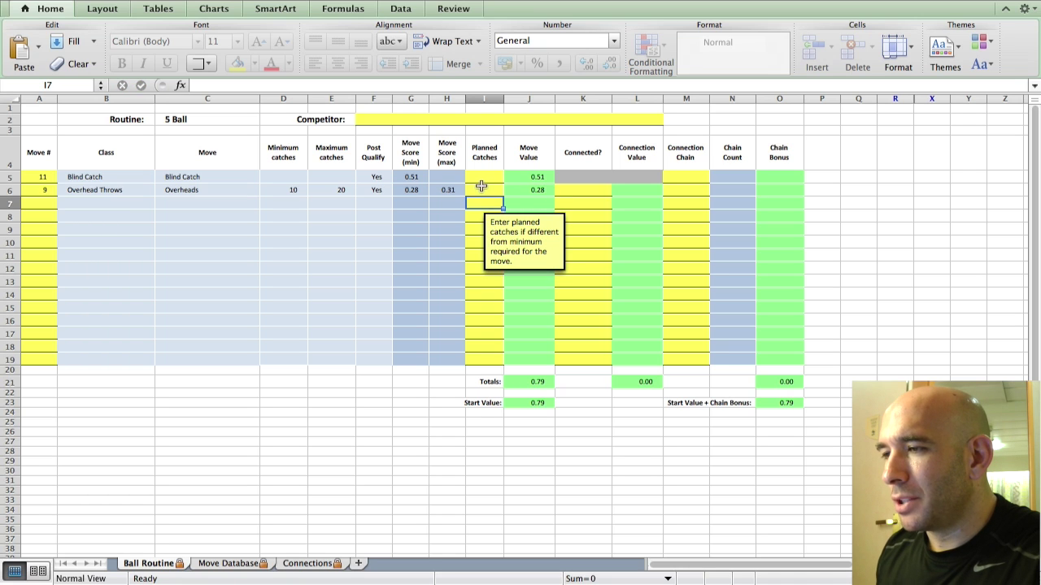
left_click(481, 187)
type("10")
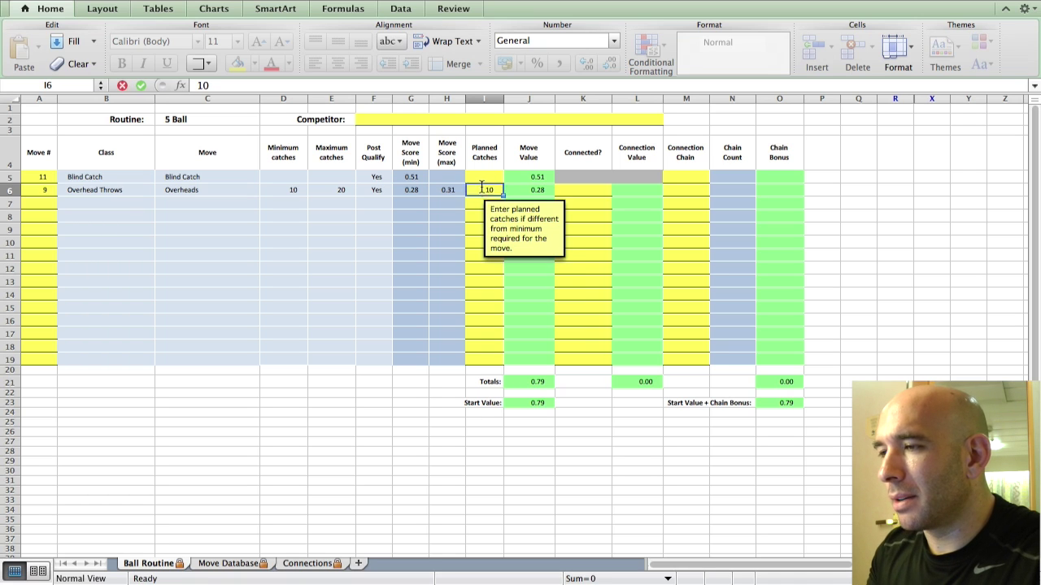
key("Return")
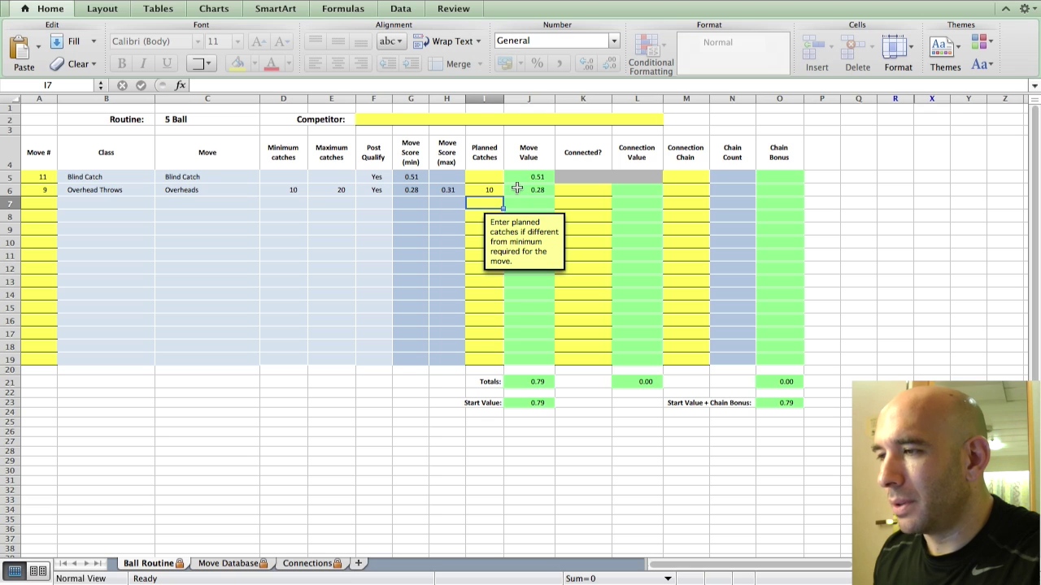
- Try 20 and then 50 as the planned catches for Overheads to test the scoring limit
left_click(490, 190)
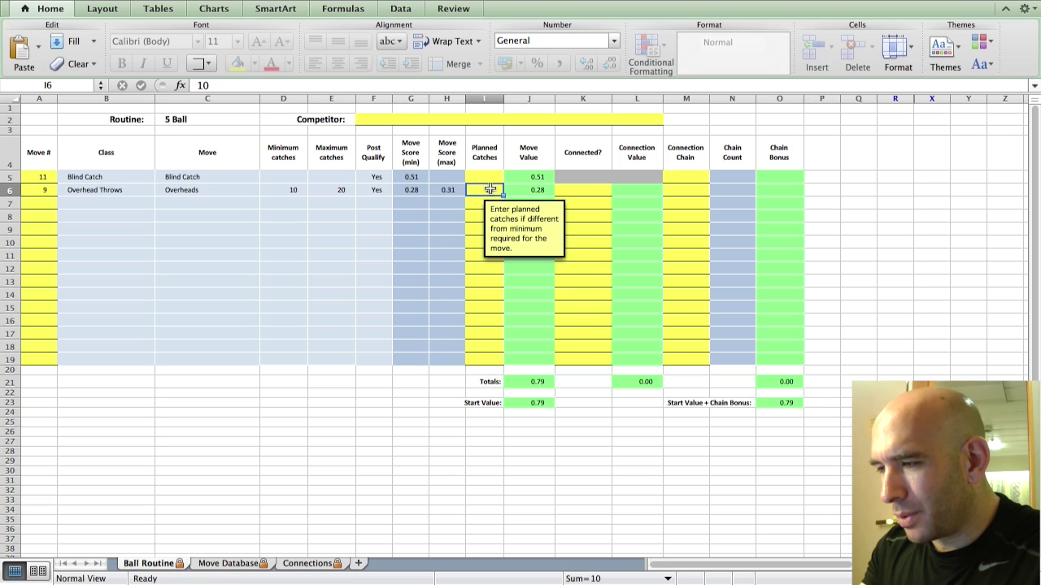
type("20")
key("Return")
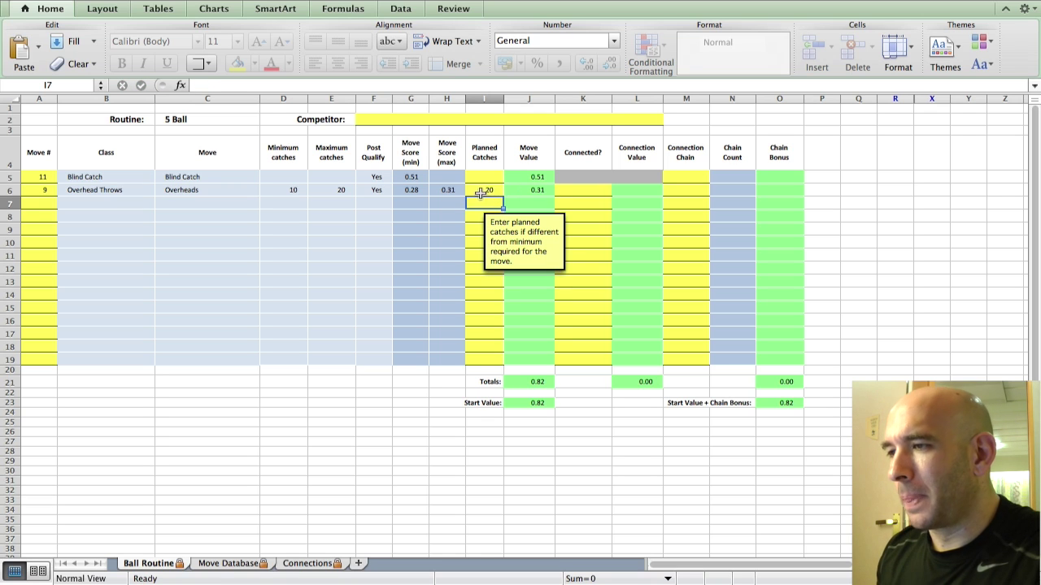
left_click(480, 192)
type("50")
key("Return")
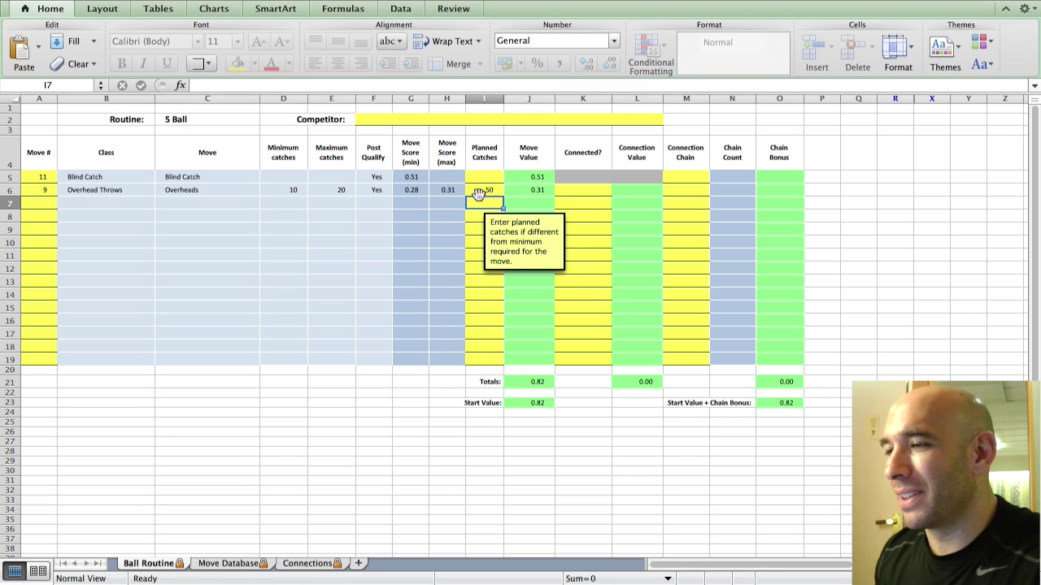
- Set the planned catches for Overheads to 20
left_click(473, 191)
type("20")
key("Return")
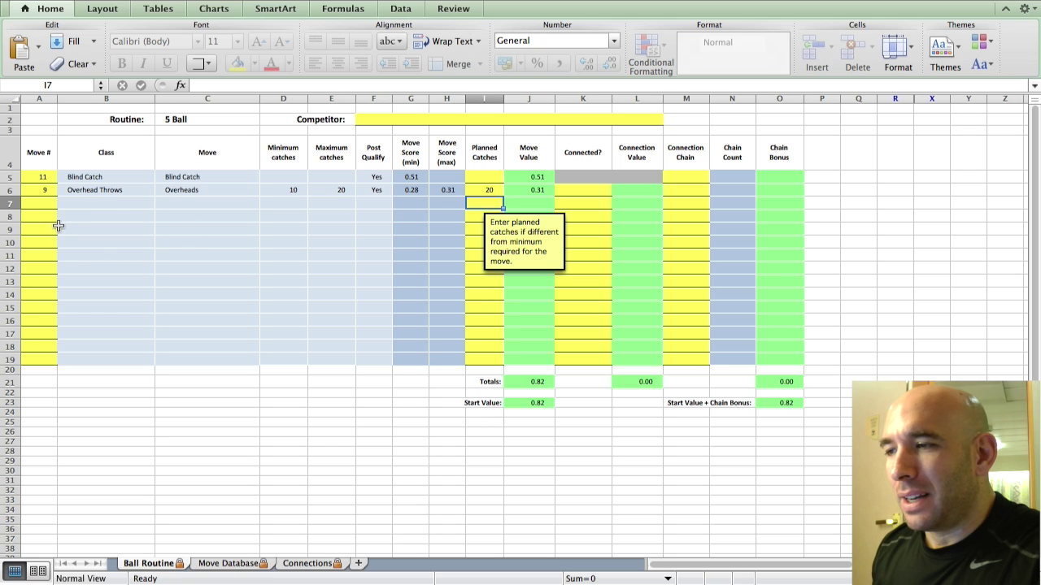
- Mark the Overheads move as connected to the previous move by choosing Yes in K6
left_click(584, 190)
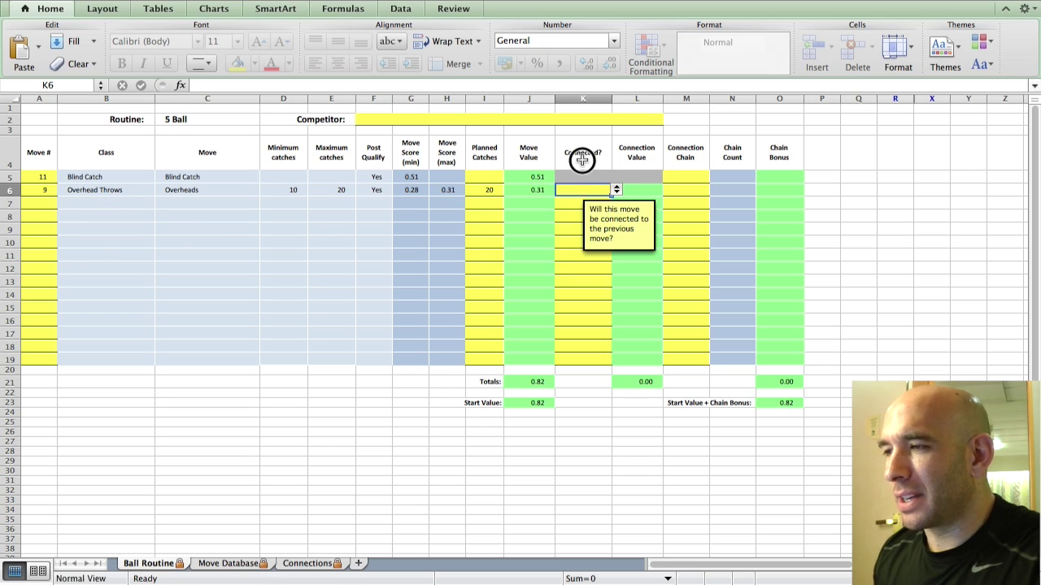
left_click(616, 190)
left_click(576, 220)
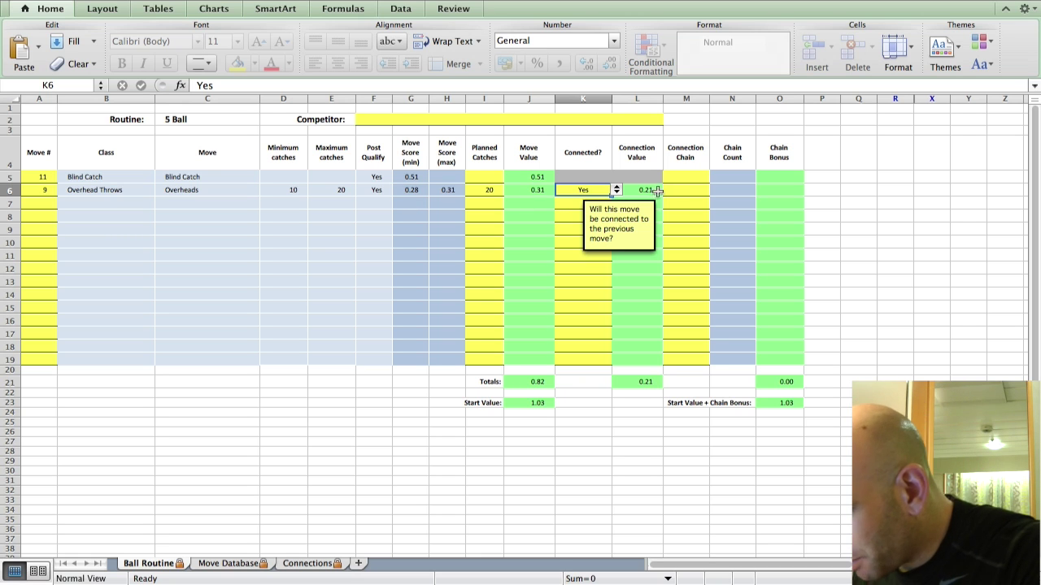
- Review the list of chosen moves in the TextEdit notes and check the Move Database sheet
key("super+Tab")
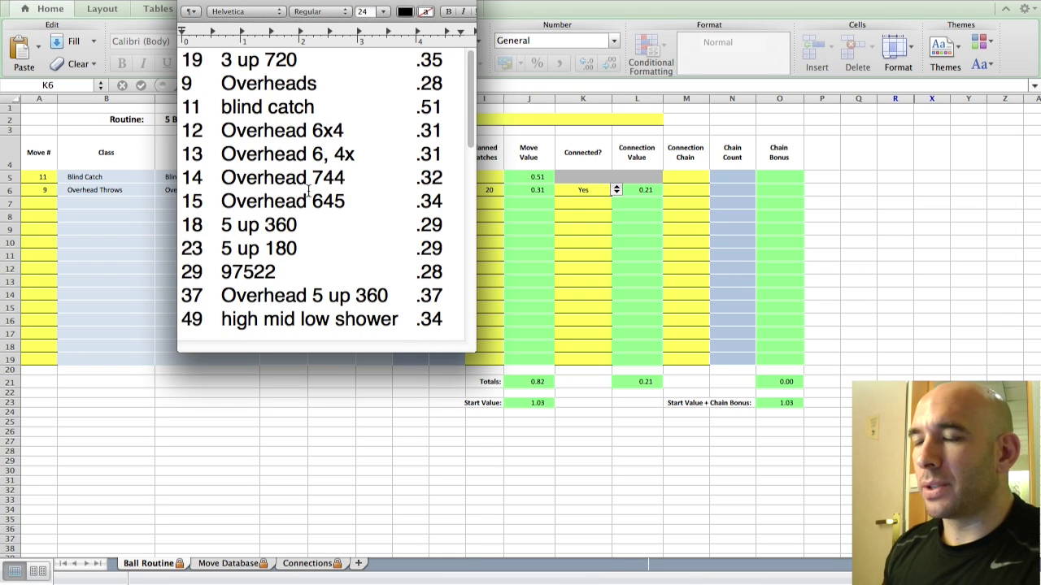
left_click(231, 563)
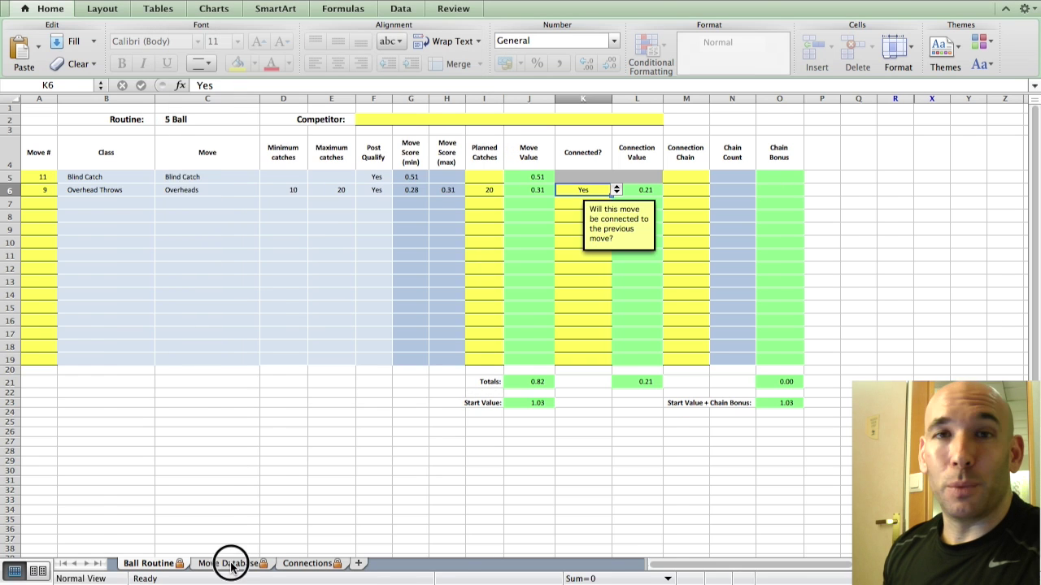
left_click(231, 563)
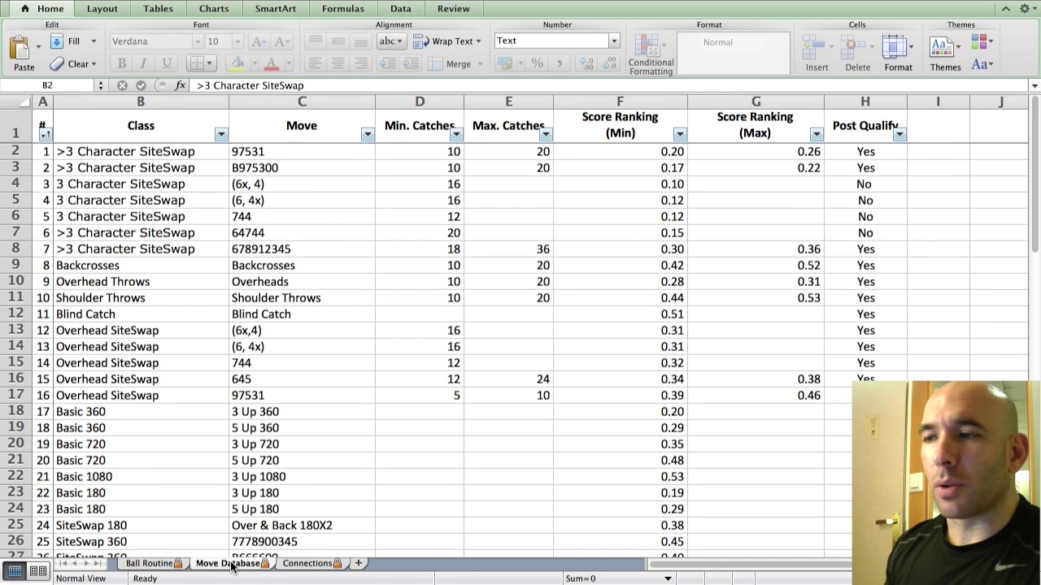
- Look up the connection score from Blind Catch to Overhead Throws on the Connections sheet
left_click(314, 566)
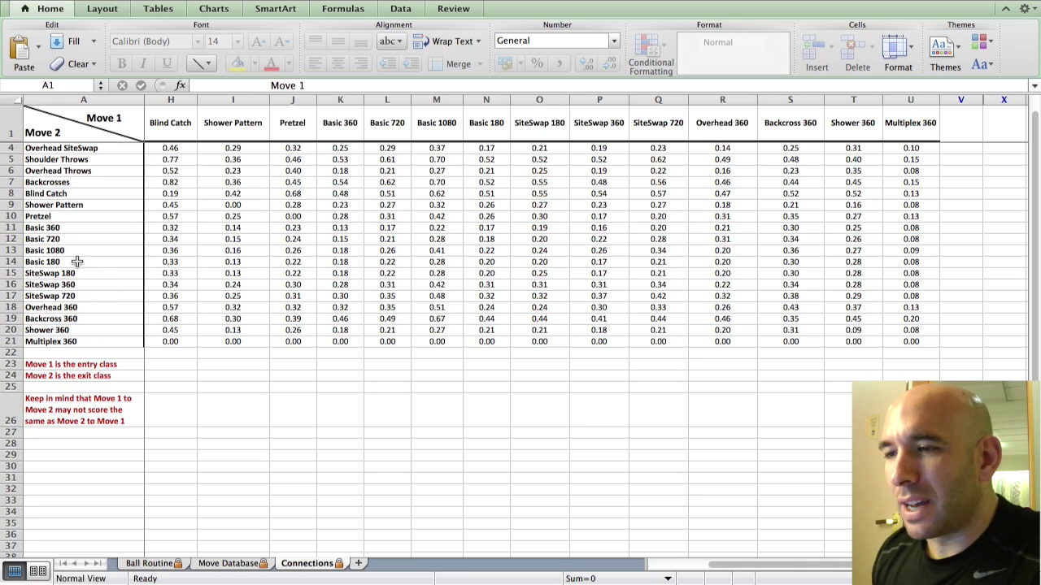
scroll(465, 207, "left", 6)
scroll(465, 207, "up", 1)
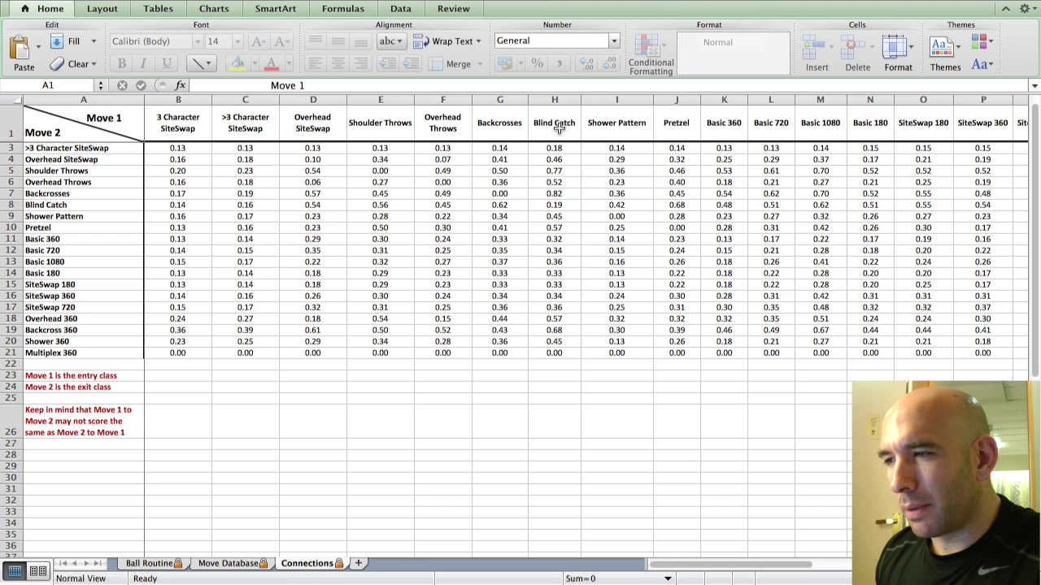
left_click(570, 184)
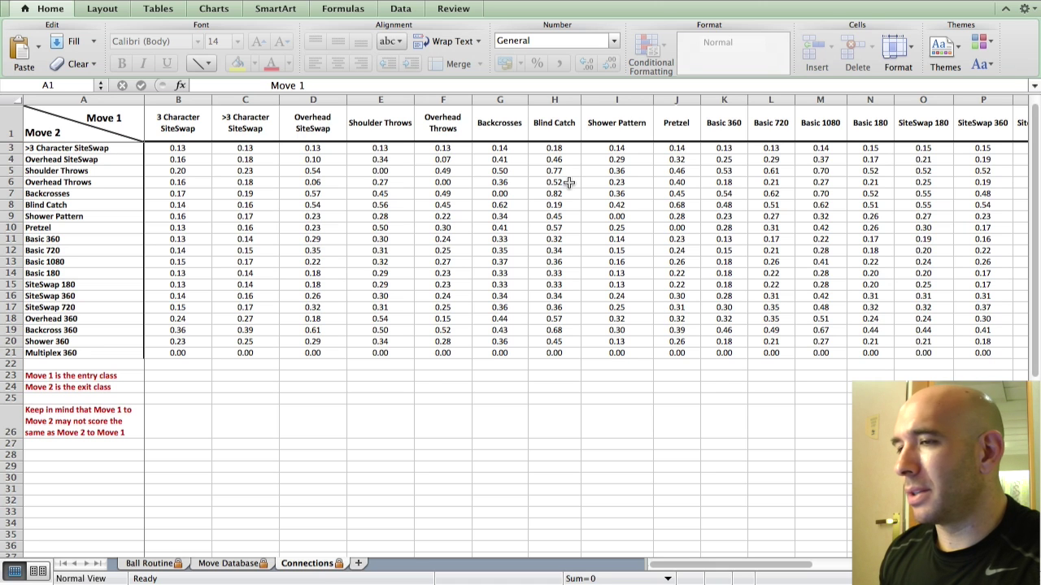
- Switch to the notes and review the list of available moves and the permitted duplicates
key("super+Tab")
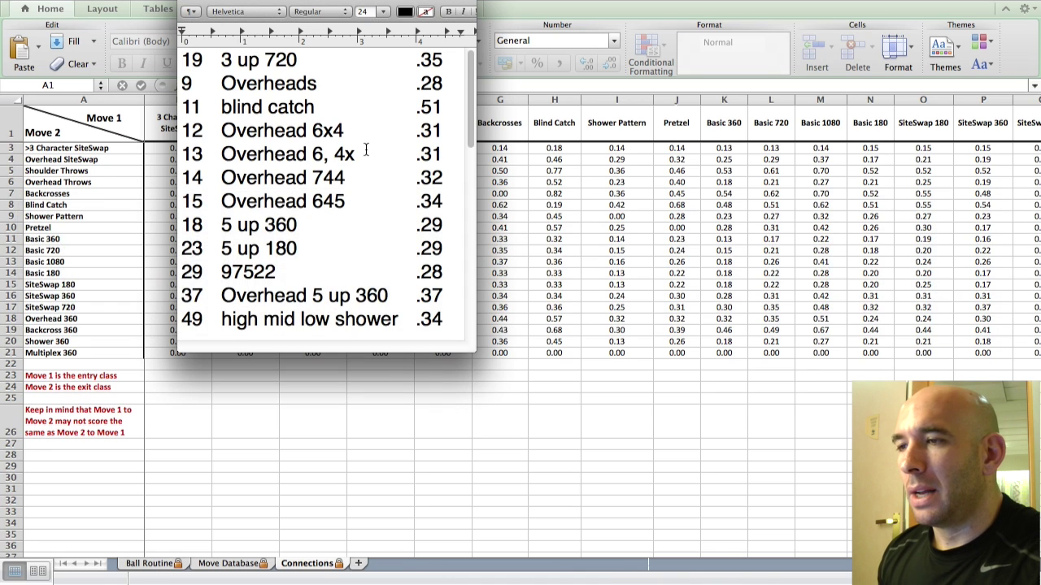
scroll(368, 146, "down", 5)
scroll(370, 146, "down", 3)
scroll(390, 144, "up", 2)
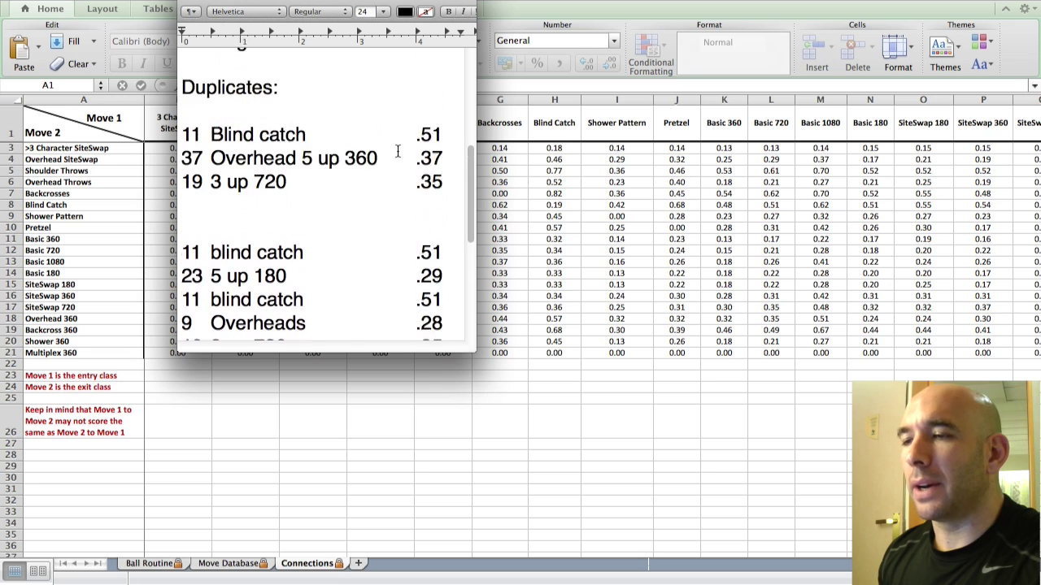
scroll(398, 150, "up", 3)
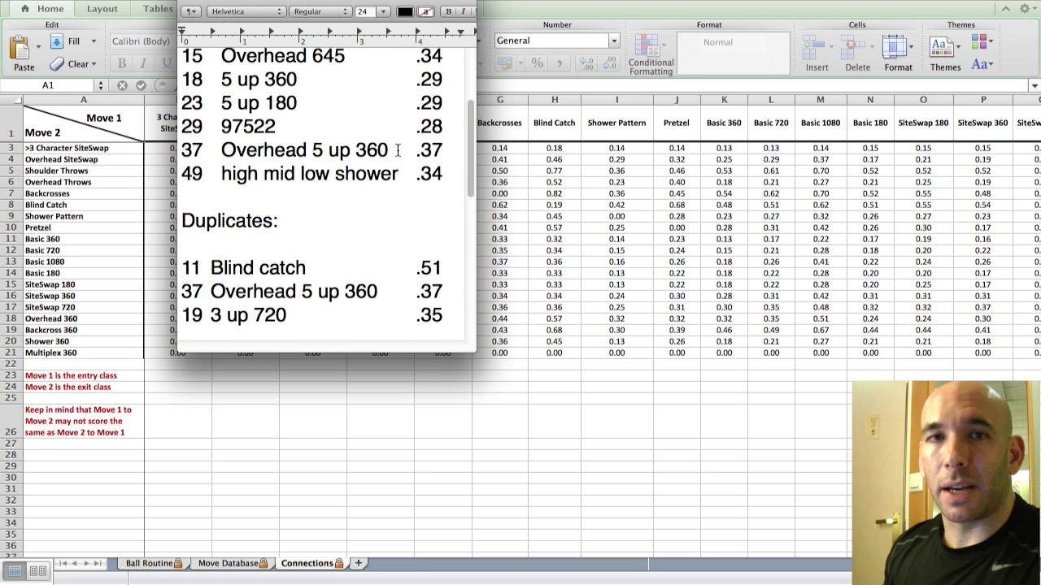
scroll(397, 150, "down", 3)
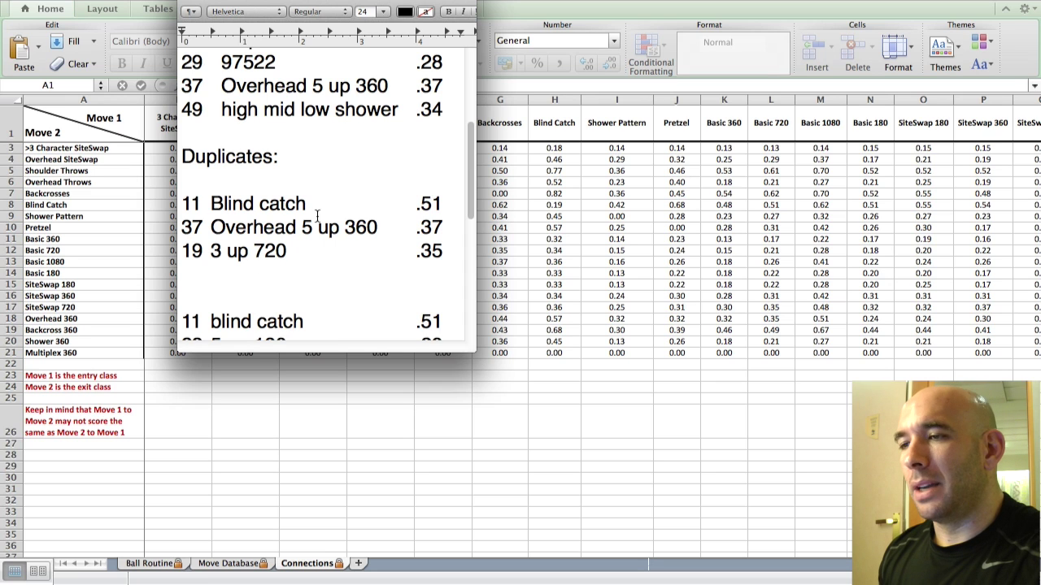
scroll(353, 192, "up", 4)
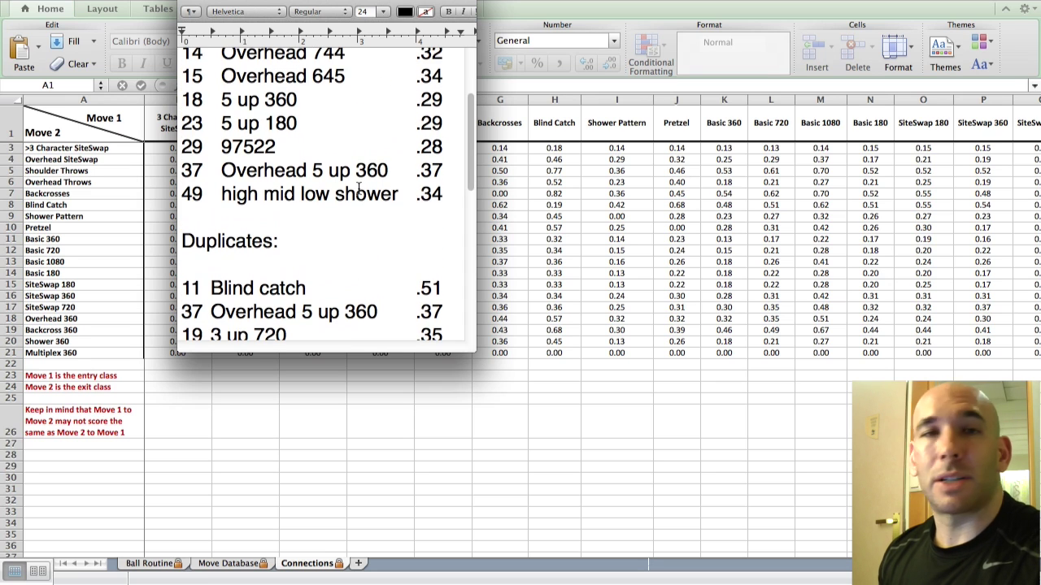
scroll(391, 205, "up", 1)
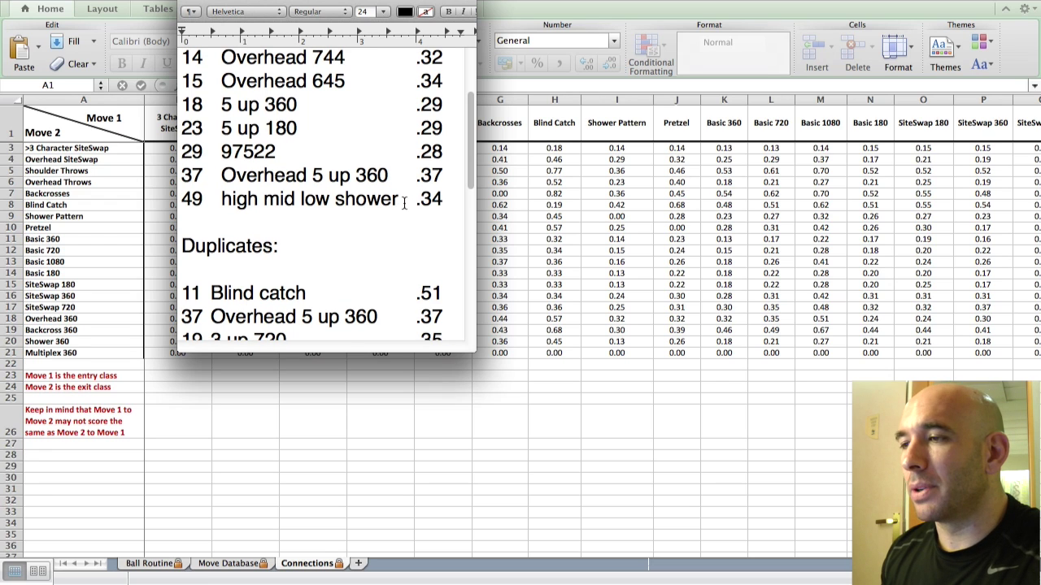
scroll(410, 196, "up", 4)
scroll(414, 193, "up", 2)
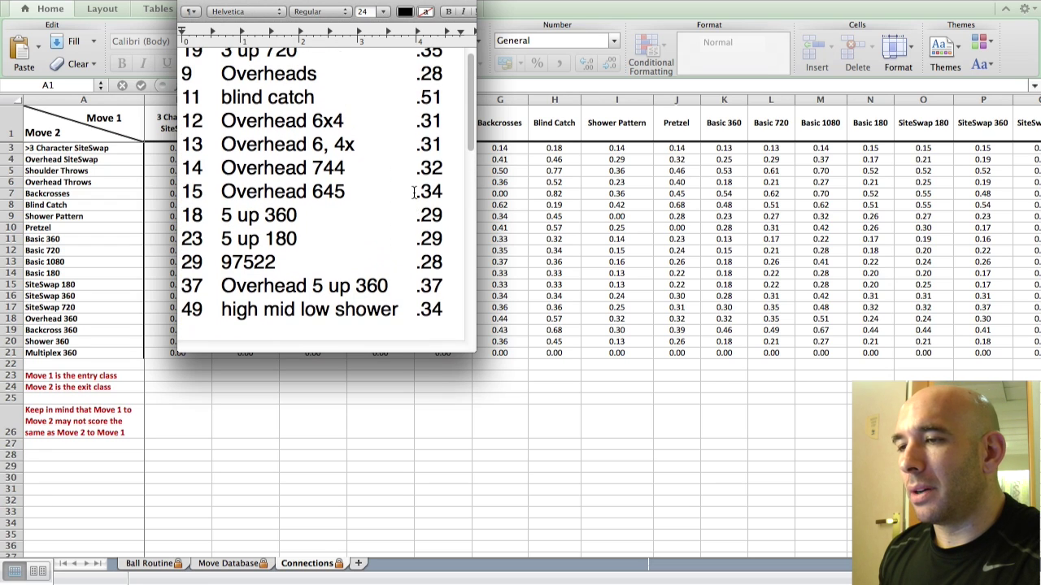
scroll(415, 191, "up", 1)
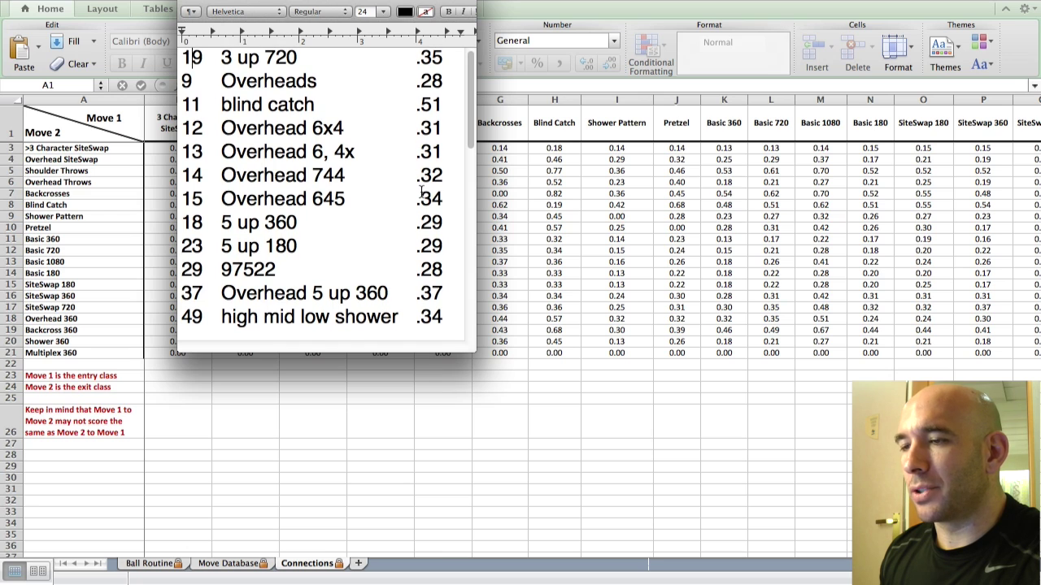
- Enlarge the notes window and read through the planned order of the routine below the duplicates
scroll(406, 211, "down", 12)
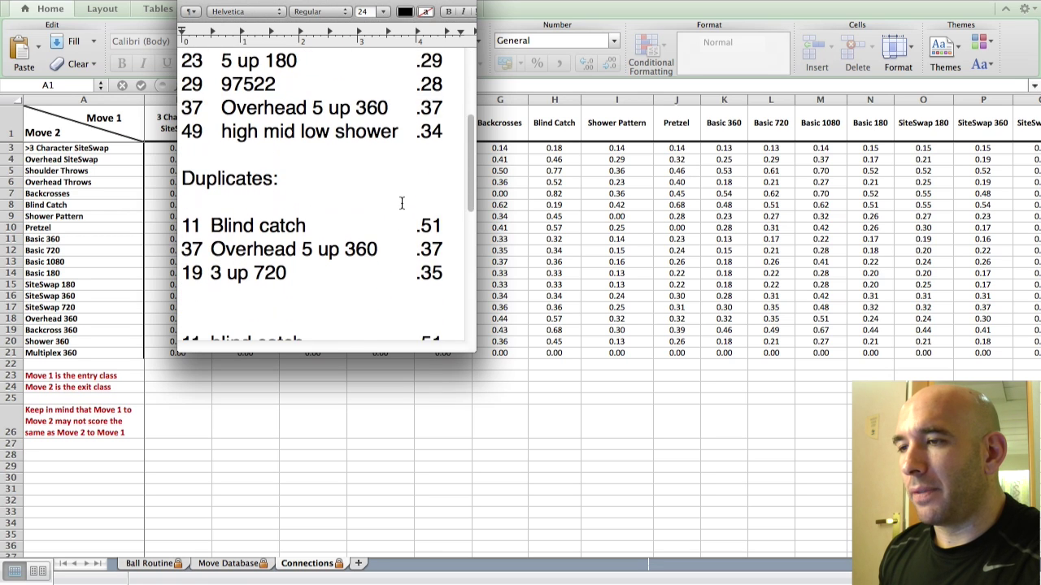
scroll(403, 203, "down", 10)
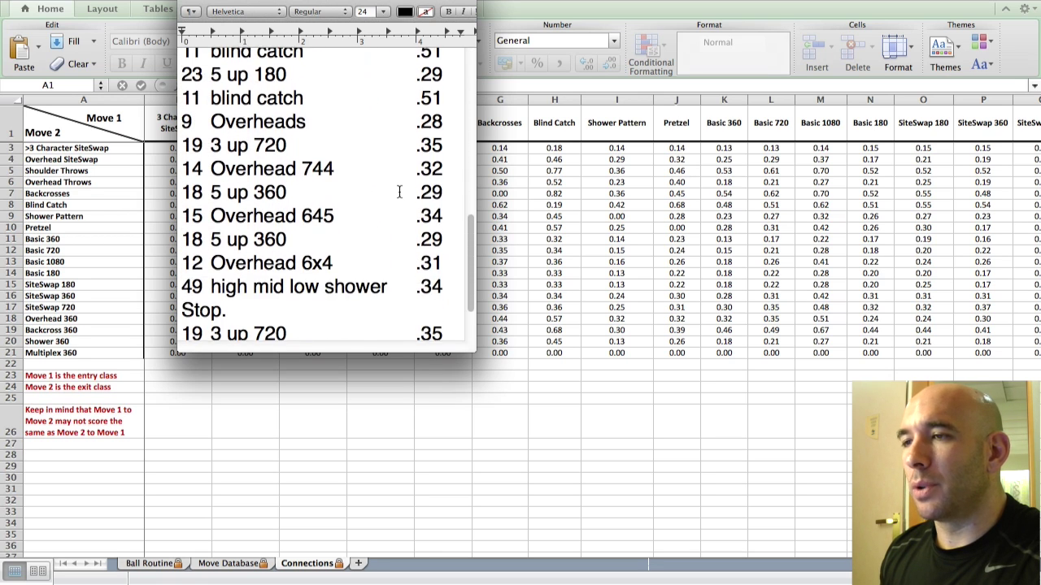
left_click_drag(472, 348, 523, 490)
scroll(472, 367, "up", 2)
scroll(472, 367, "down", 1)
scroll(451, 369, "down", 1)
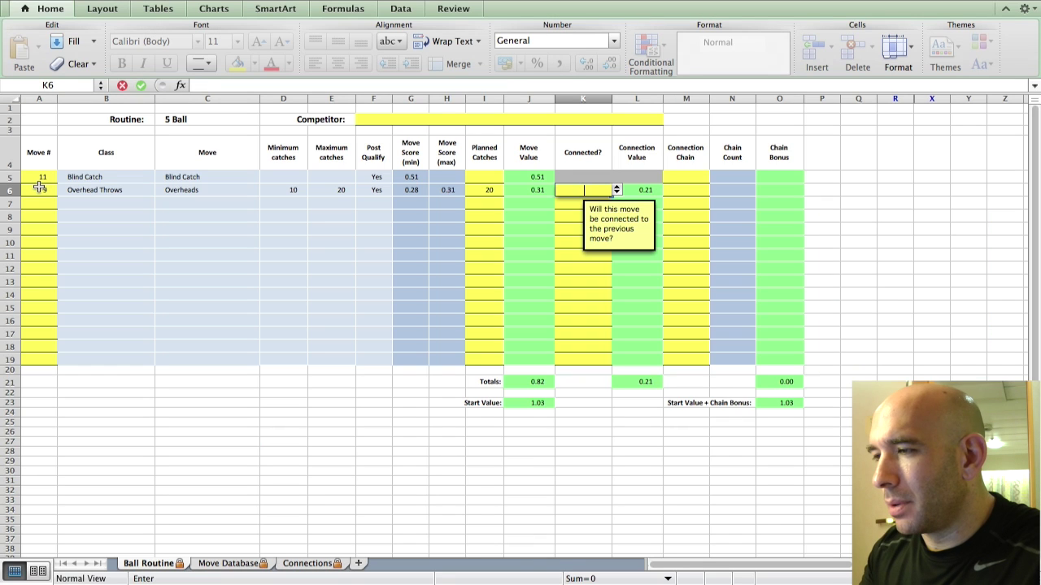
- On the Ball Routine sheet, change the row 6 move number to 23 and clear that row's connection and planned catches
key("Return")
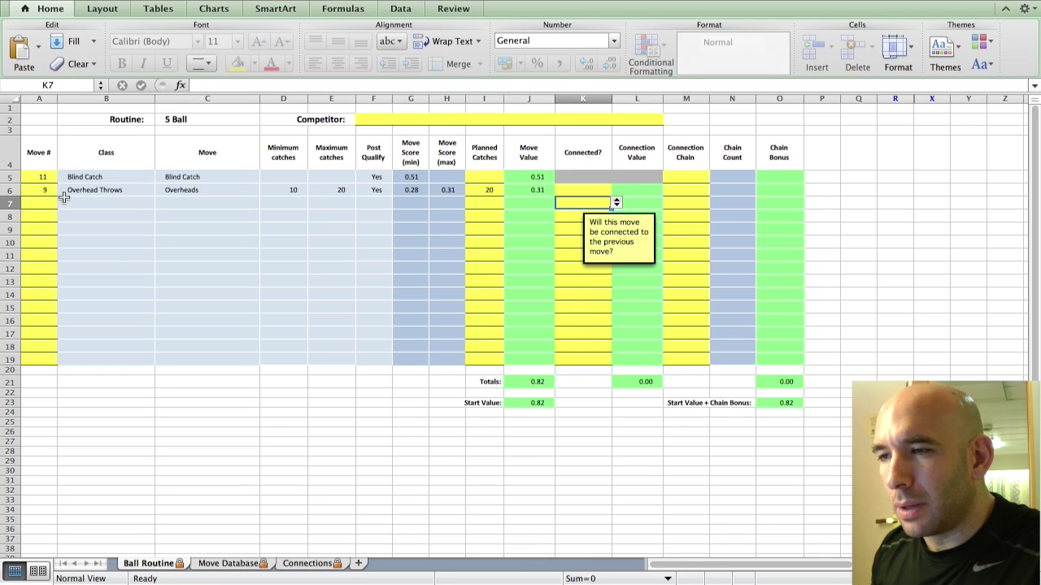
left_click(39, 189)
type("23")
key("Return")
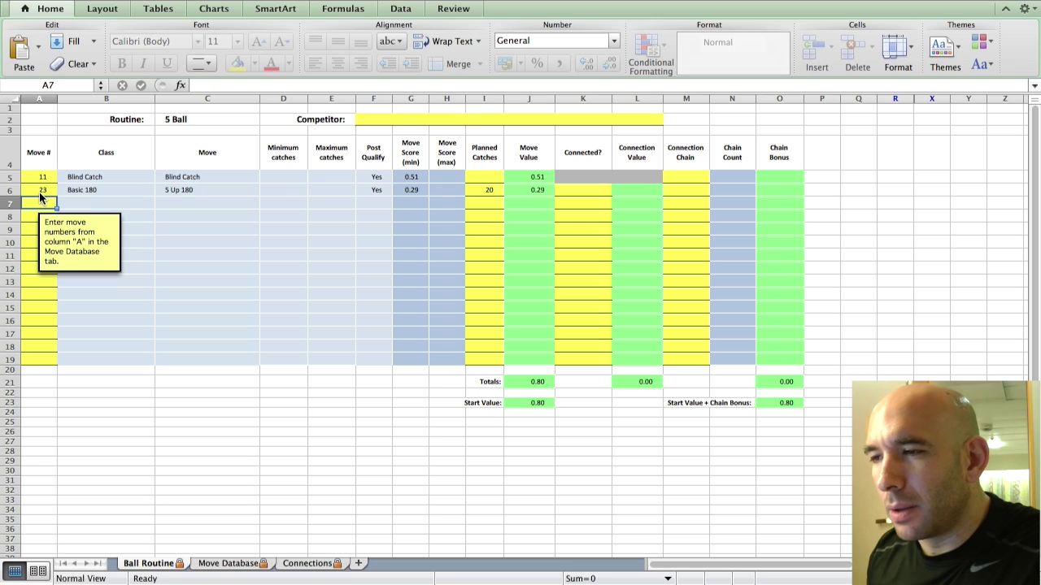
left_click(486, 189)
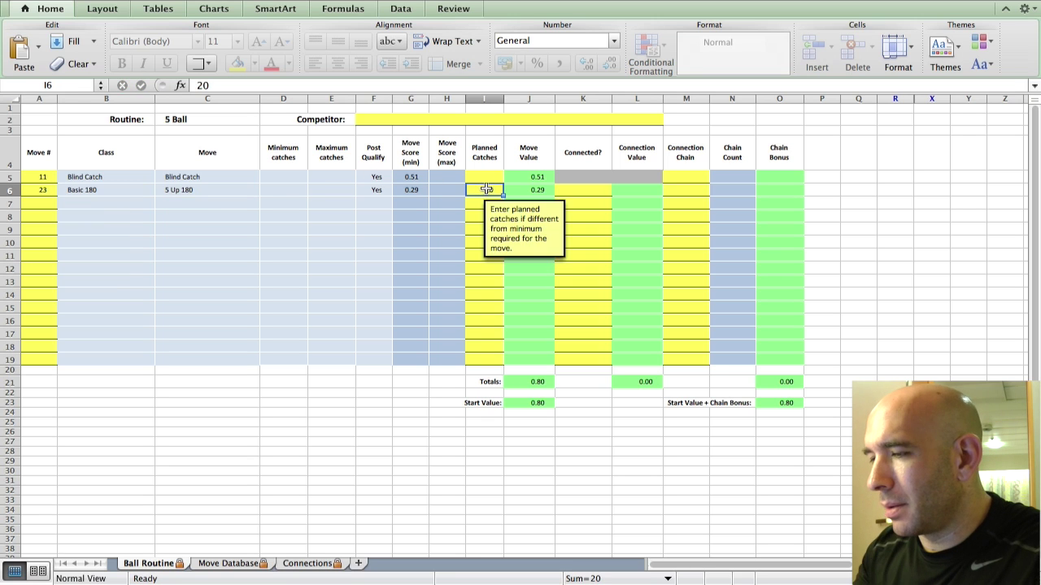
key("BackSpace")
key("Return")
- Enter move numbers 11, 9, 19, 14 and 18 in cells A7 to A11
left_click(44, 204)
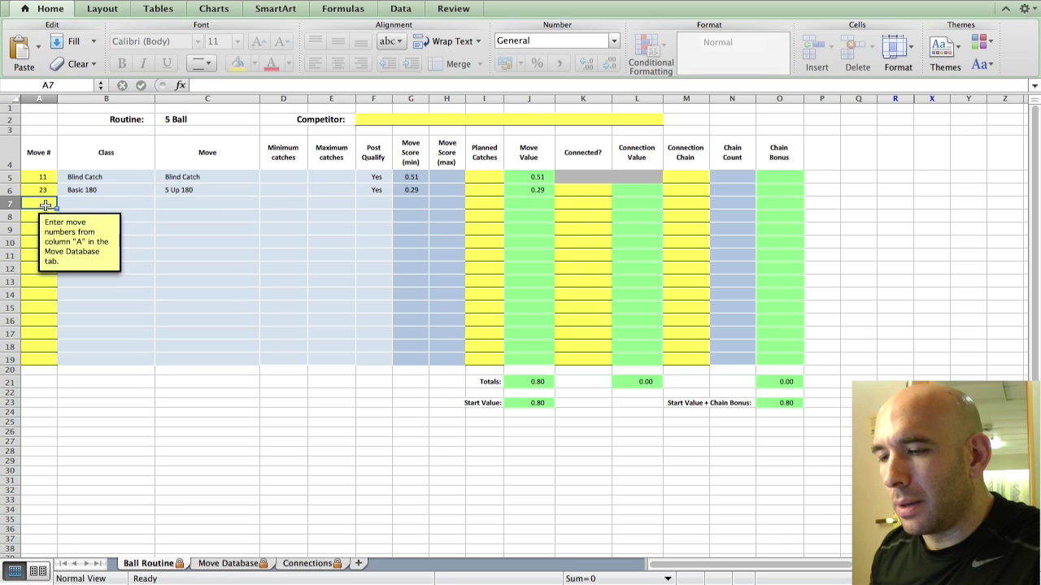
type("11")
key("Return")
type("5")
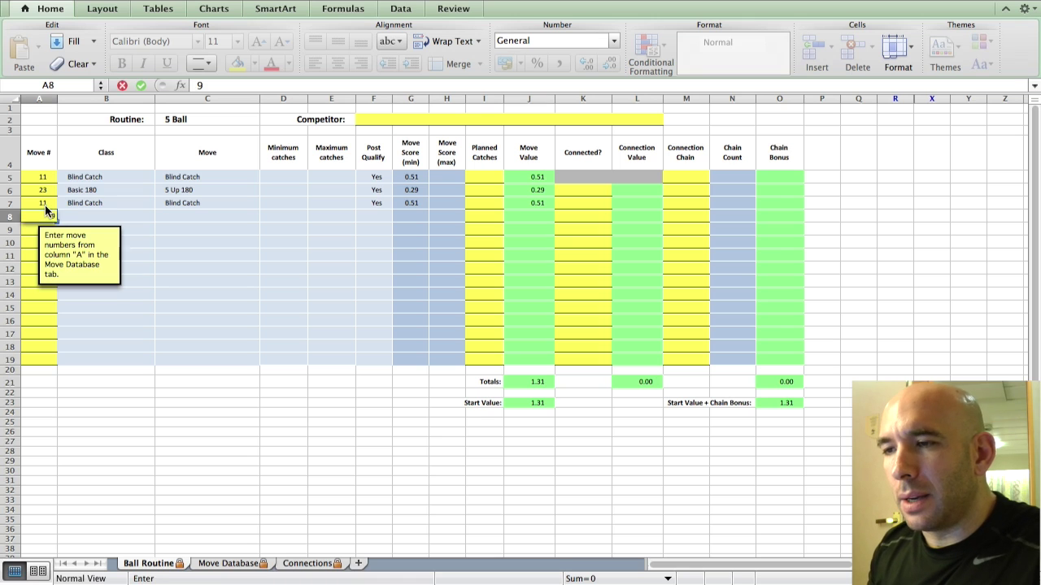
key("Return")
type("19")
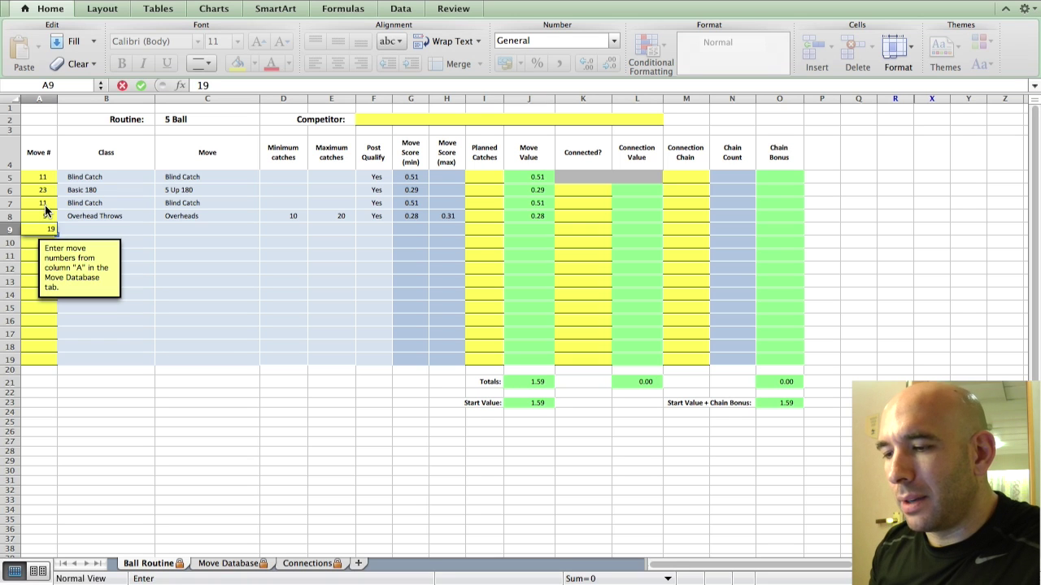
key("Return")
type("14")
key("Return")
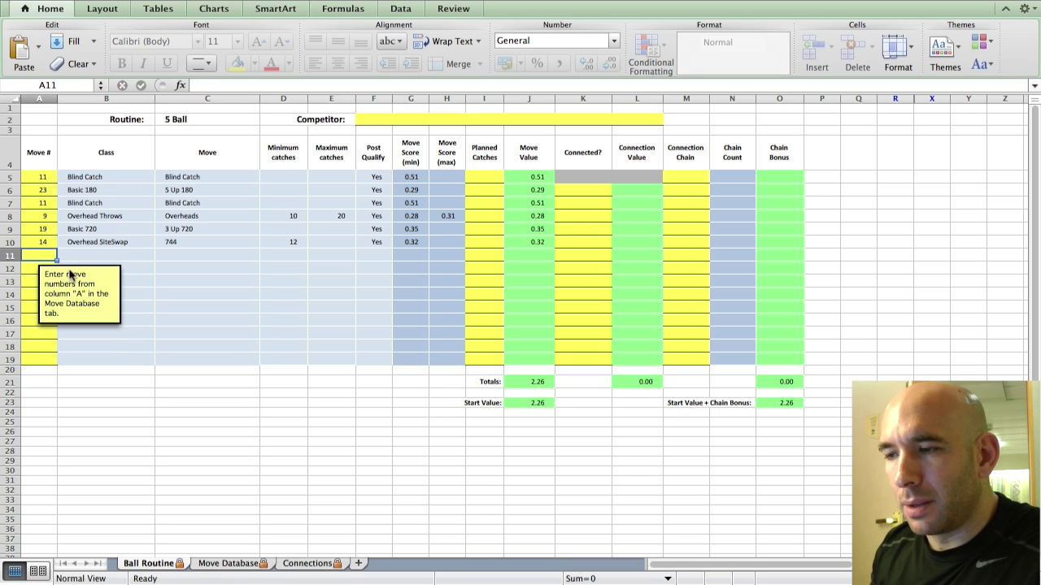
type("18")
key("Return")
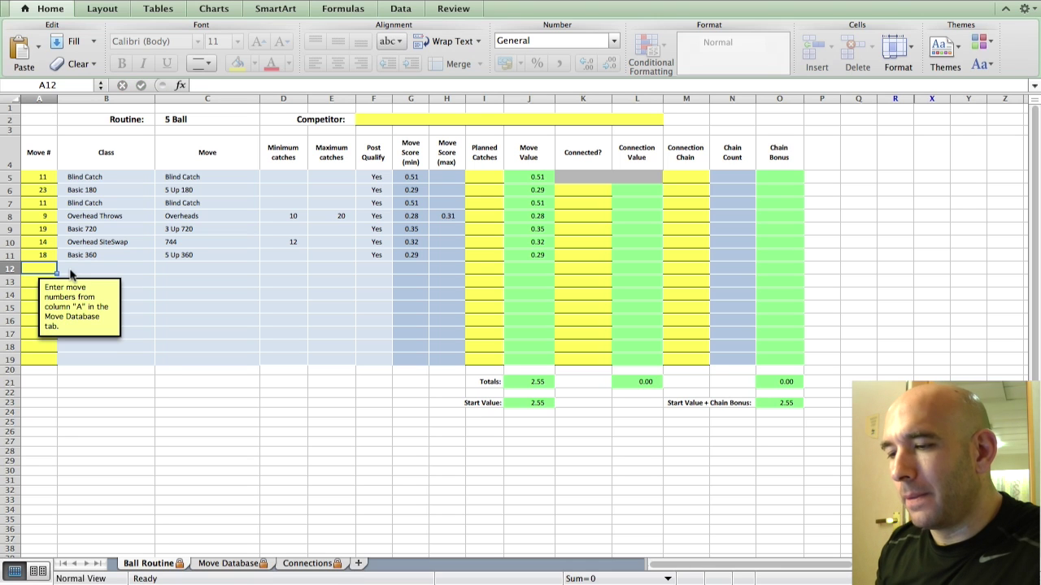
- Enter move numbers 15, 18, 12, 49 and 19 in cells A12 to A16
type("15")
key("Return")
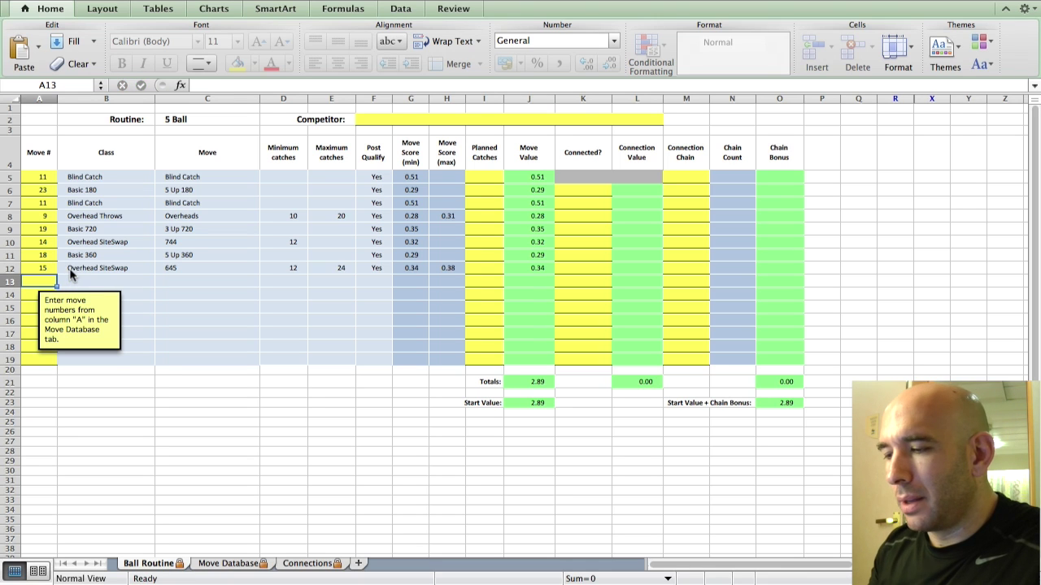
type("18")
key("Return")
type("12")
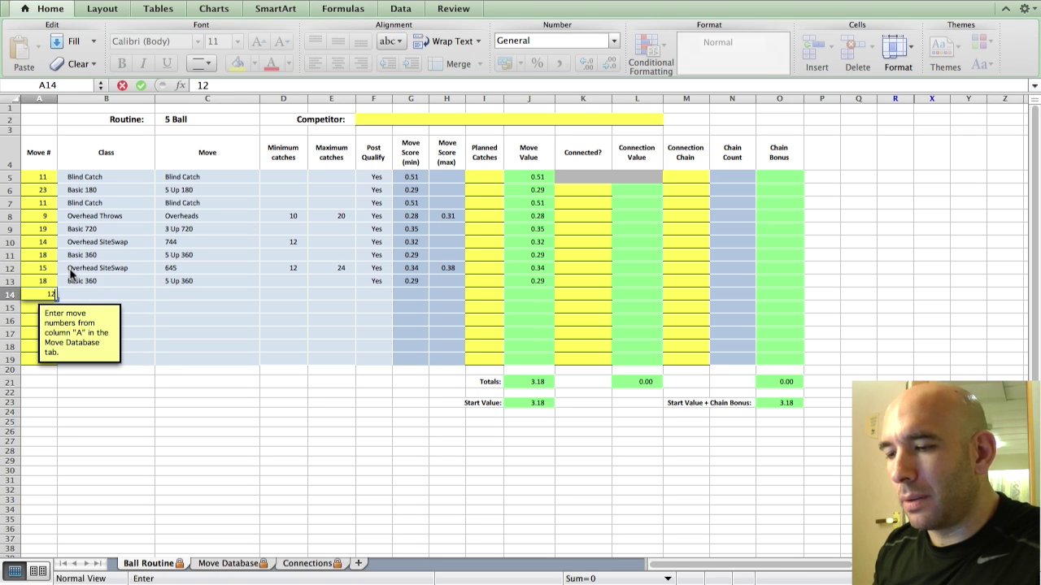
key("Return")
type("49")
key("Return")
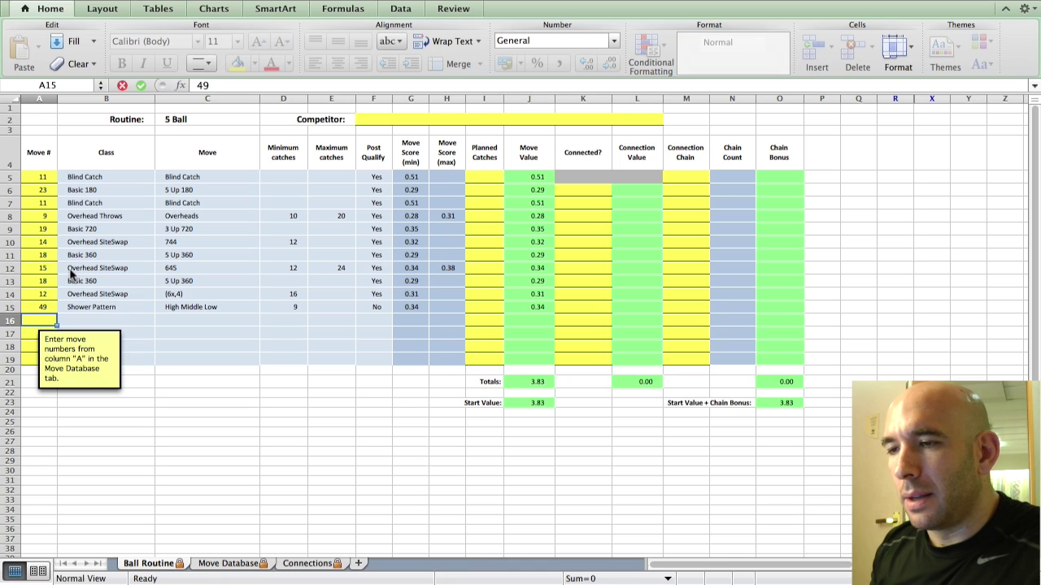
type("19")
key("Tab")
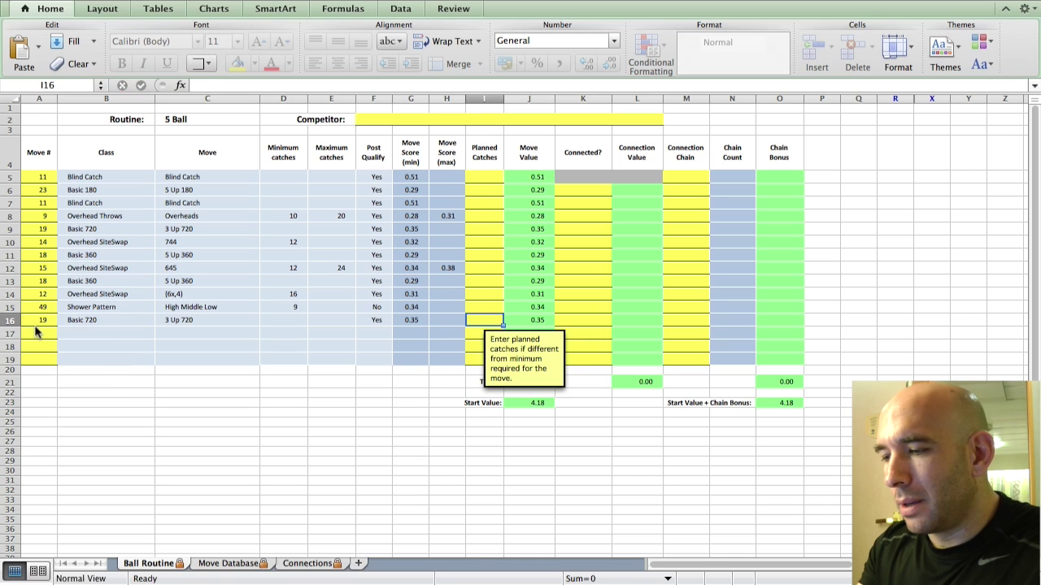
type("37")
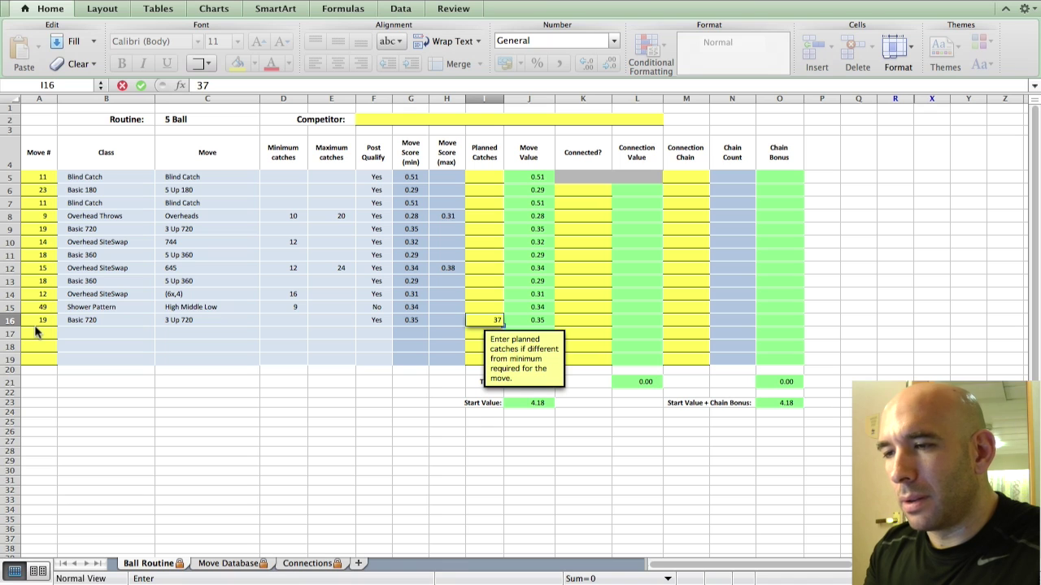
key("BackSpace")
key("BackSpace")
key("Return")
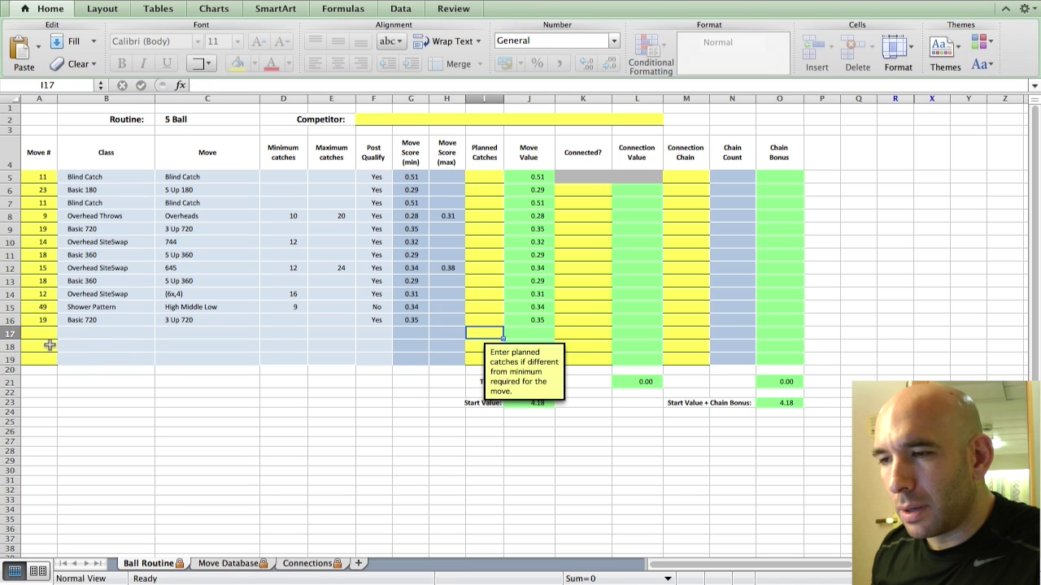
- Complete the routine with move numbers 37, 29 and 37 in cells A17 to A19
left_click(34, 334)
type("37")
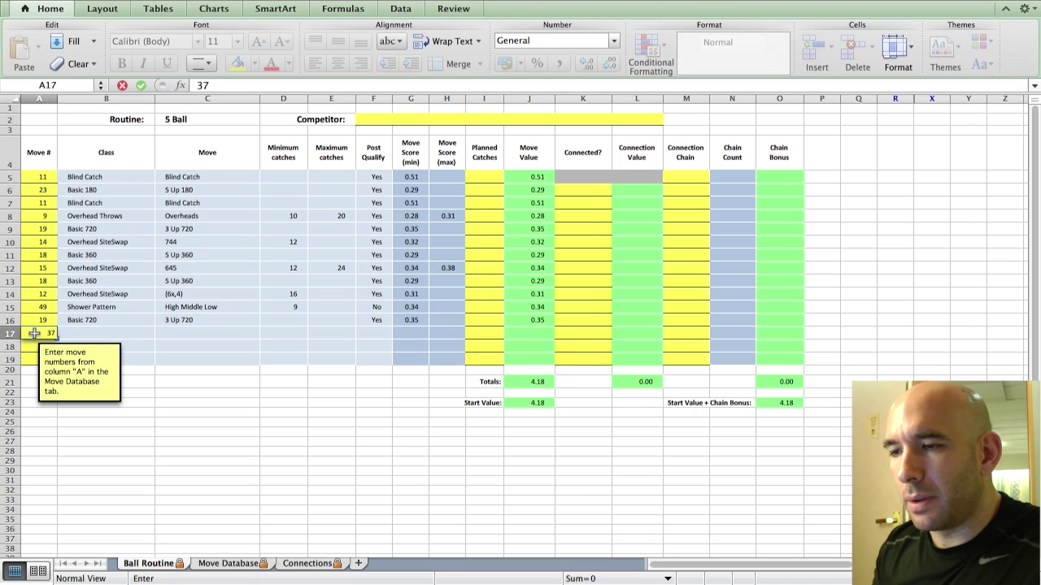
key("Return")
type("29")
key("Return")
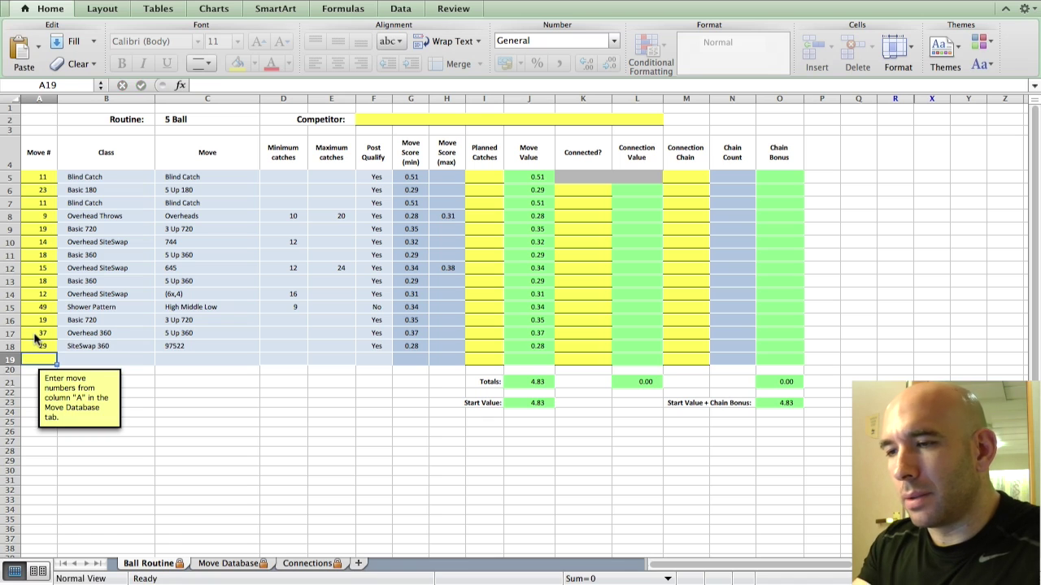
type("37")
key("Return")
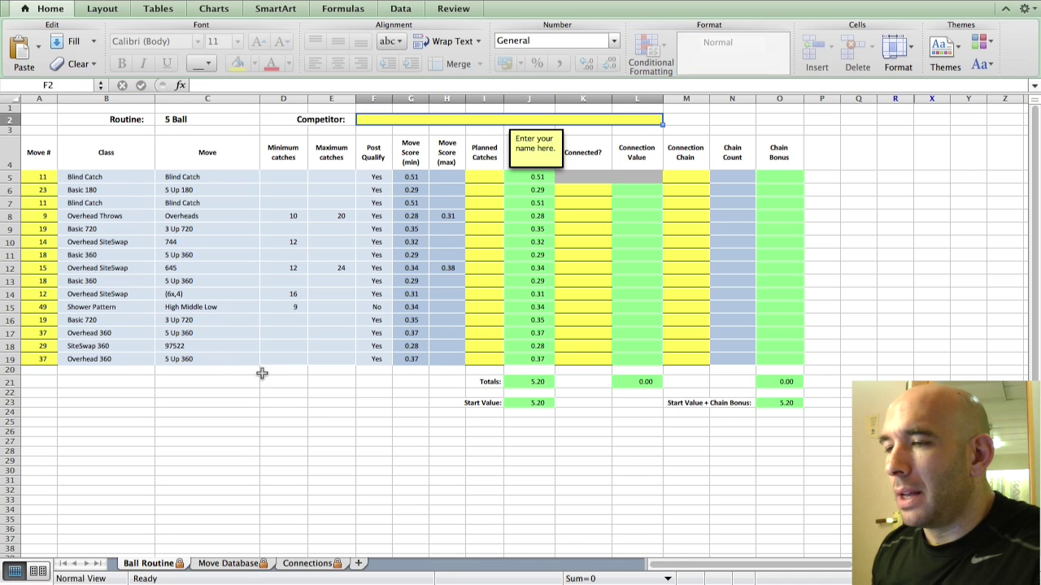
- Enter planned catches of 20 for Overheads in row 8, 12 for 744 in row 10, and 24 for 645 in row 12
left_click(475, 215)
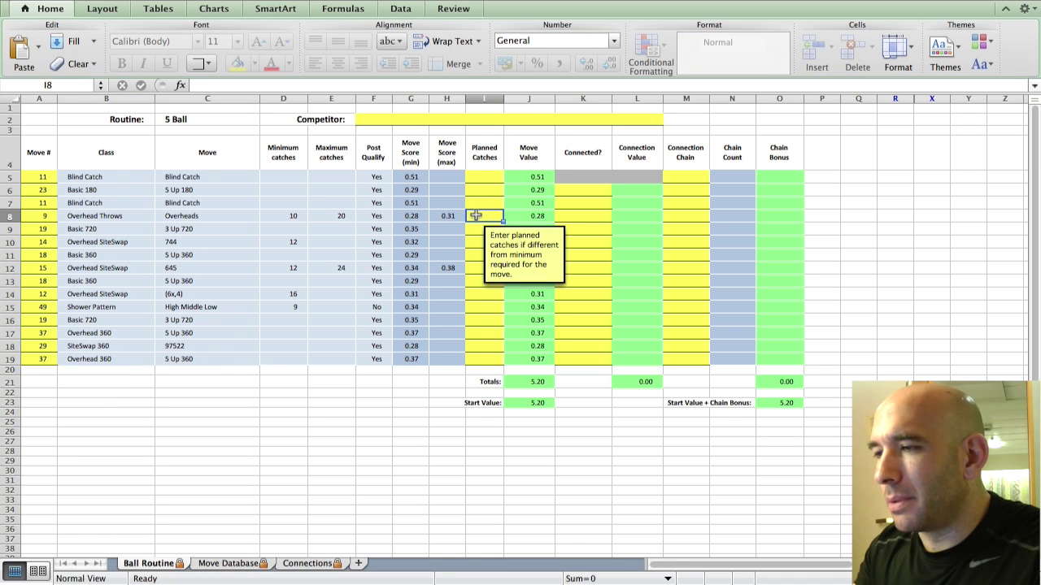
type("20")
key("Return")
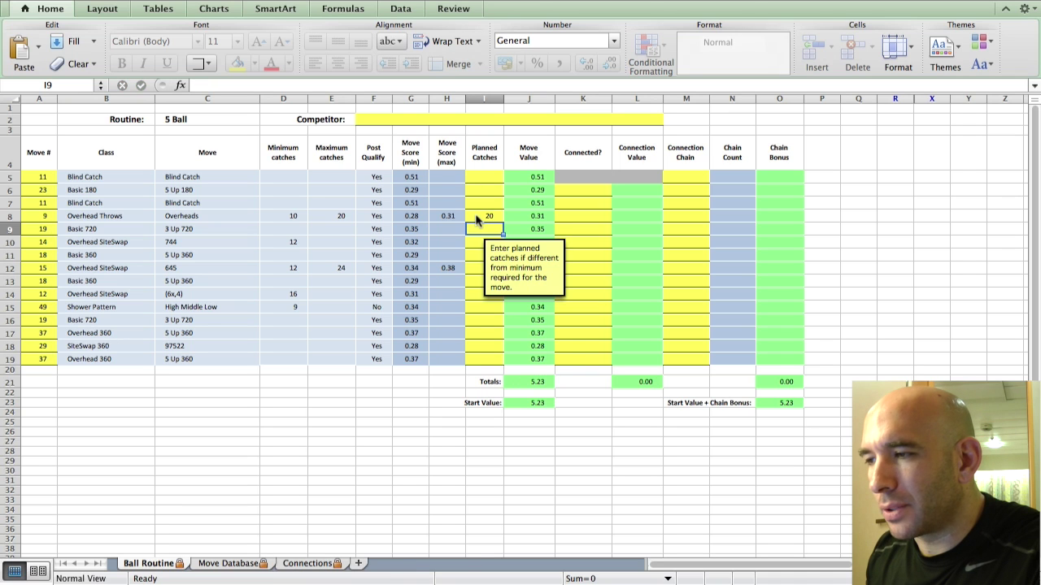
key("Return")
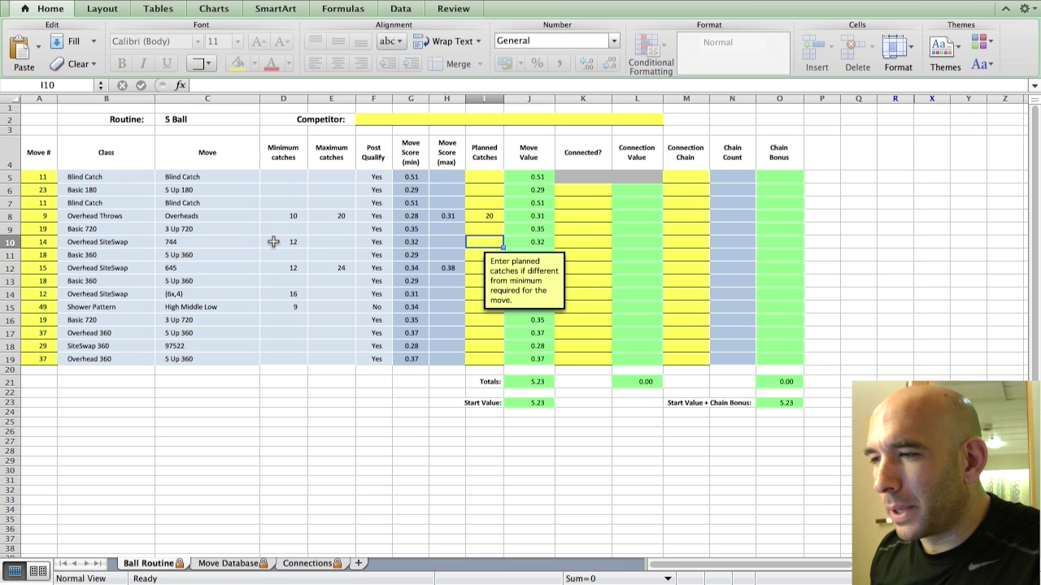
left_click(228, 564)
left_click(155, 563)
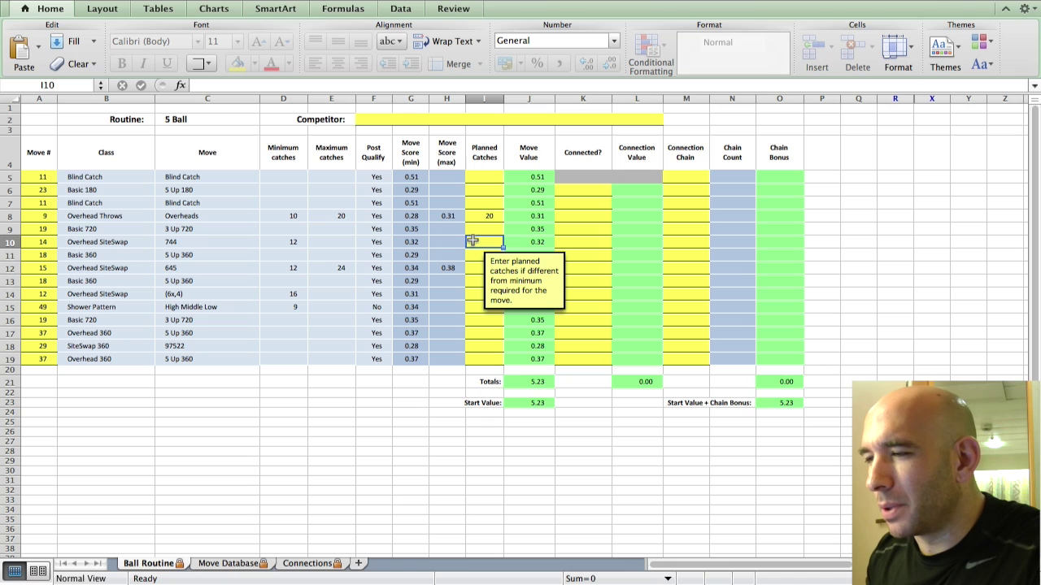
type("12")
key("Return")
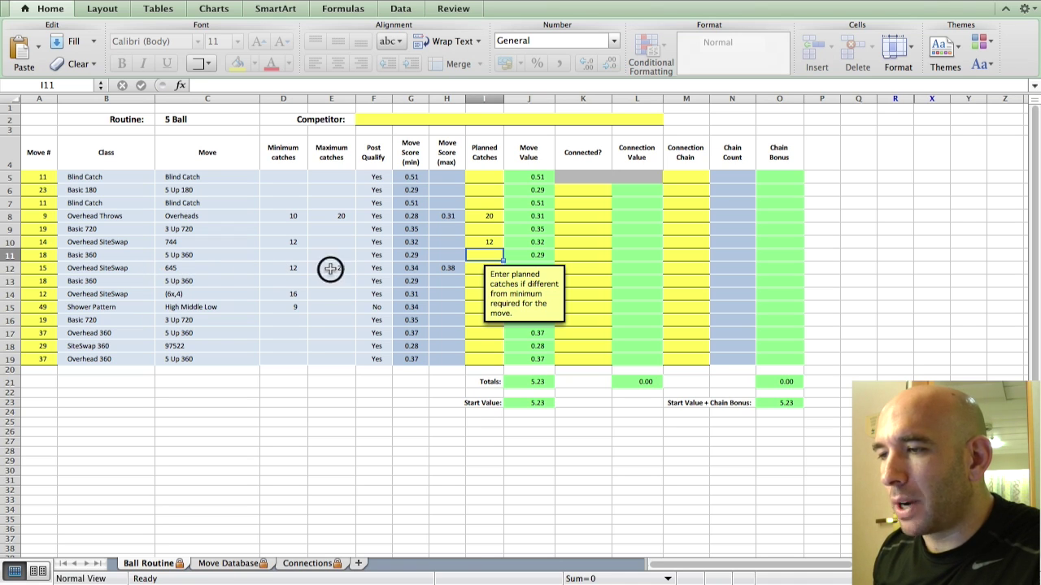
left_click(475, 268)
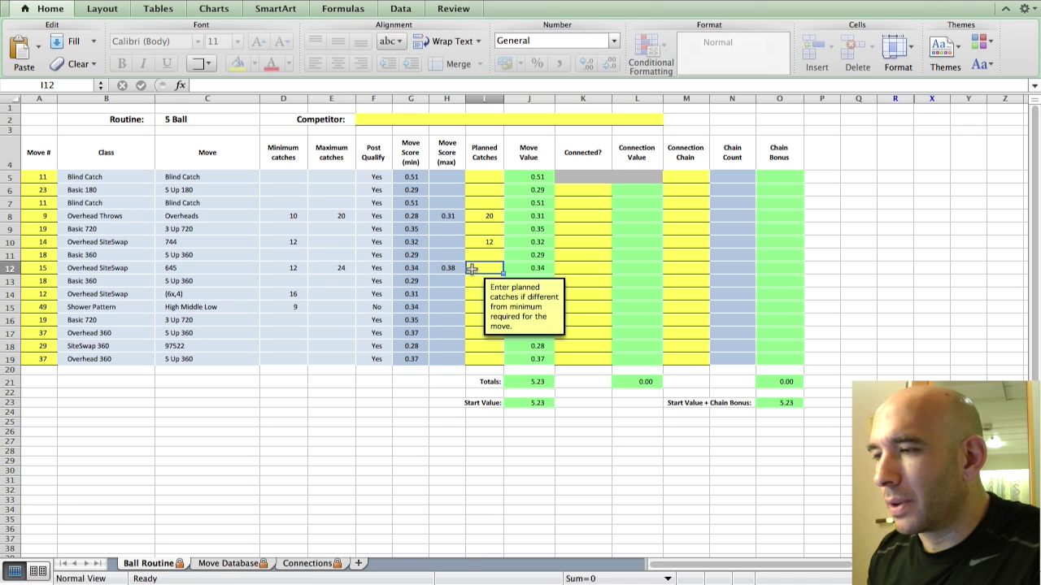
type("24")
key("Return")
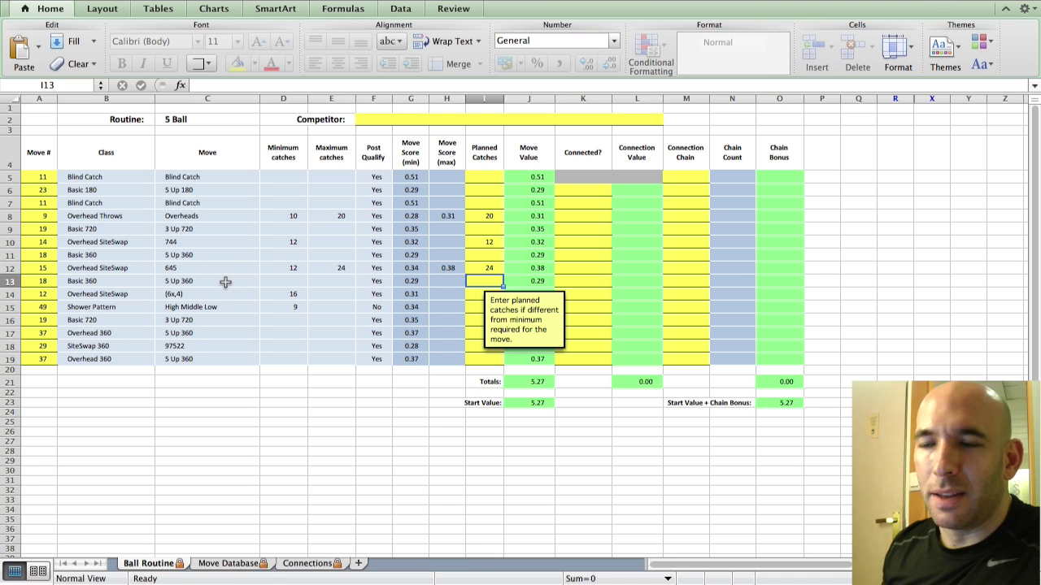
- Enter planned catches of 16 in row 14 and 9 in row 15, moving the pop-up hint clear of the table
left_click(473, 294)
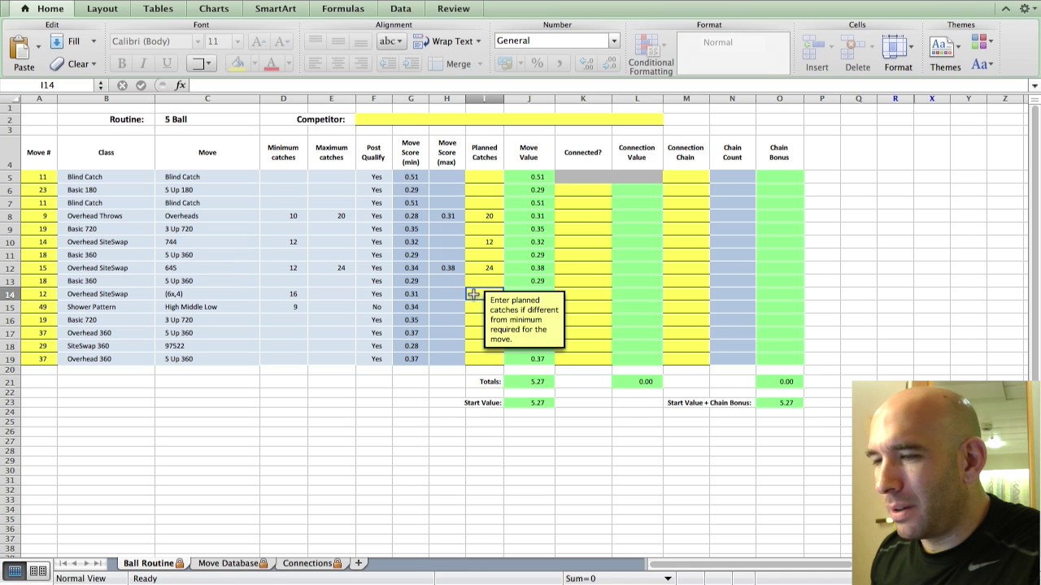
key("Return")
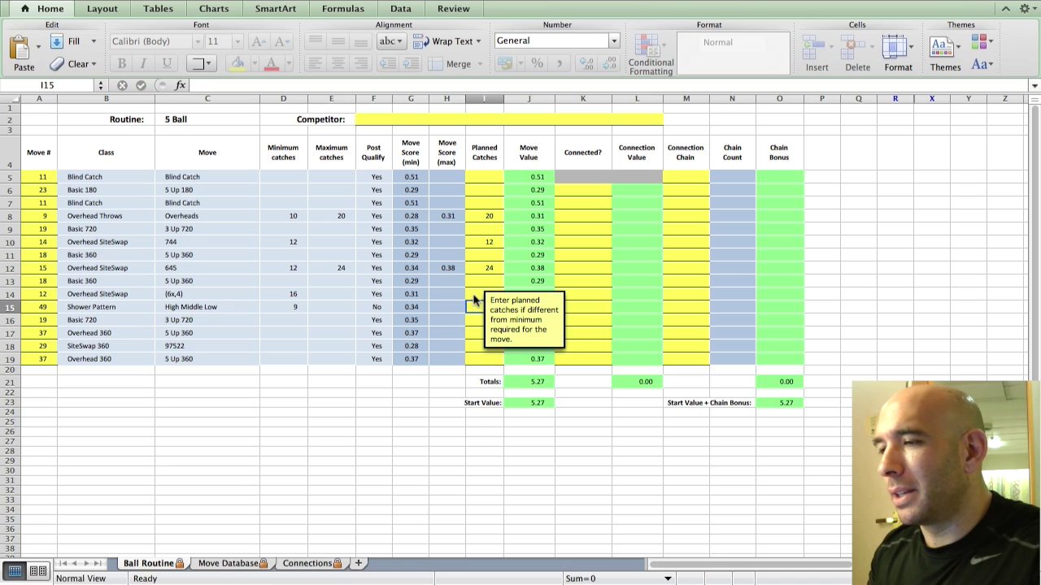
left_click(480, 267)
left_click(481, 334)
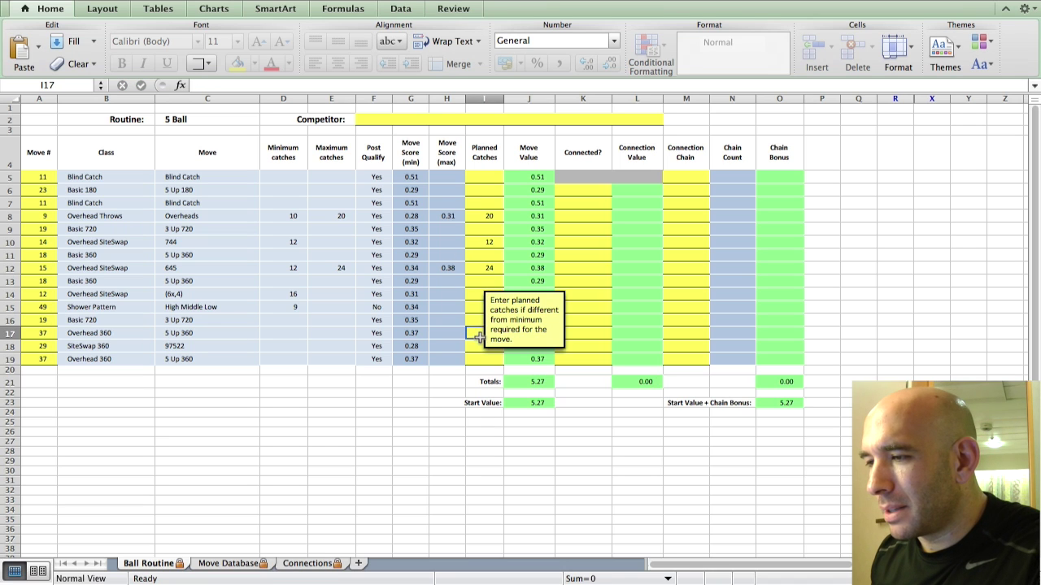
left_click(504, 313)
left_click_drag(504, 313, 845, 261)
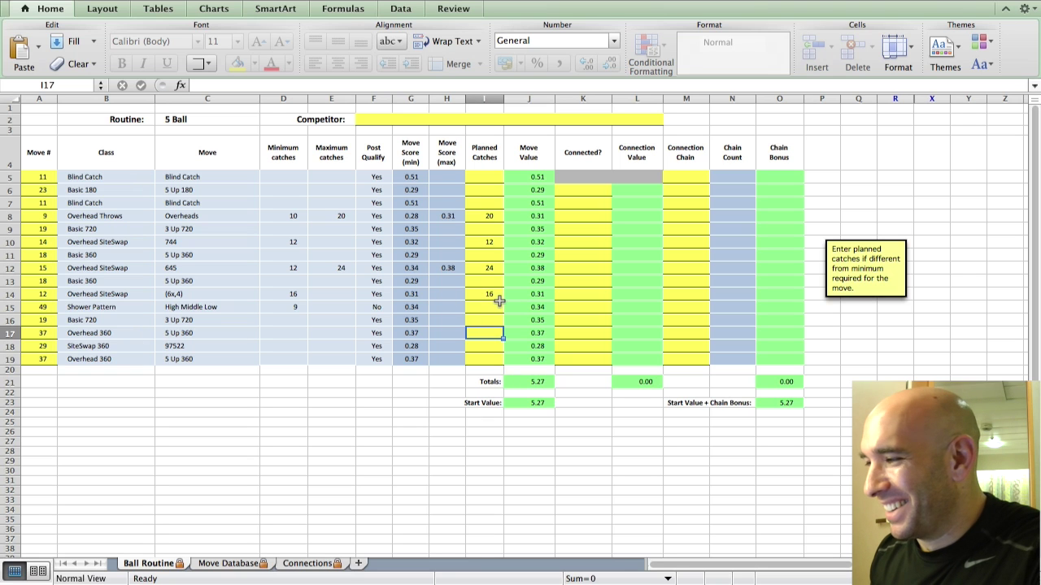
left_click_drag(844, 254, 275, 406)
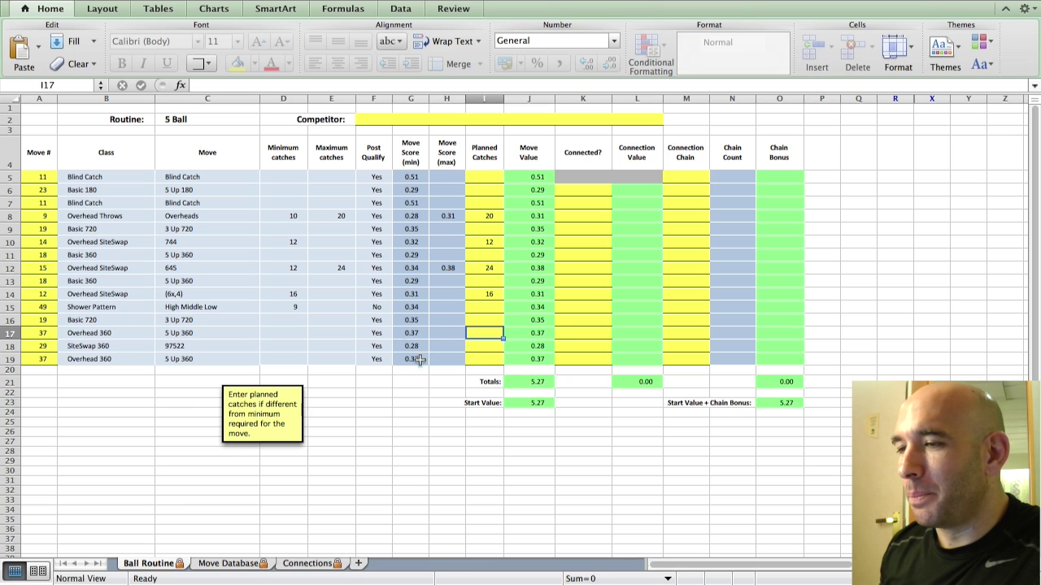
key("Up")
key("Up")
type("9")
key("Return")
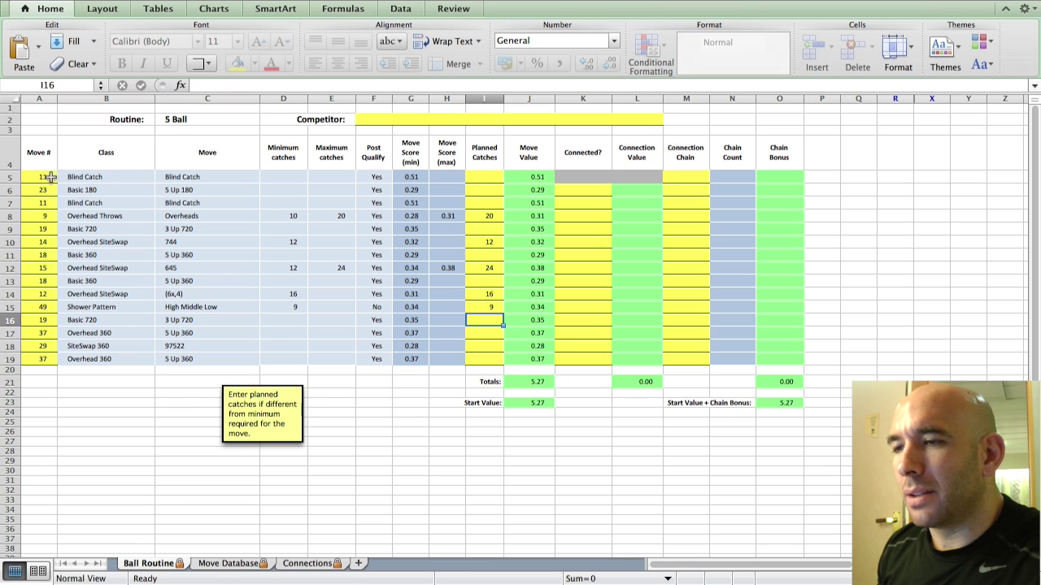
- Review the routine notes from the first blind catch to the stop, and return to the spreadsheet
key("super+Tab")
key("super+Tab")
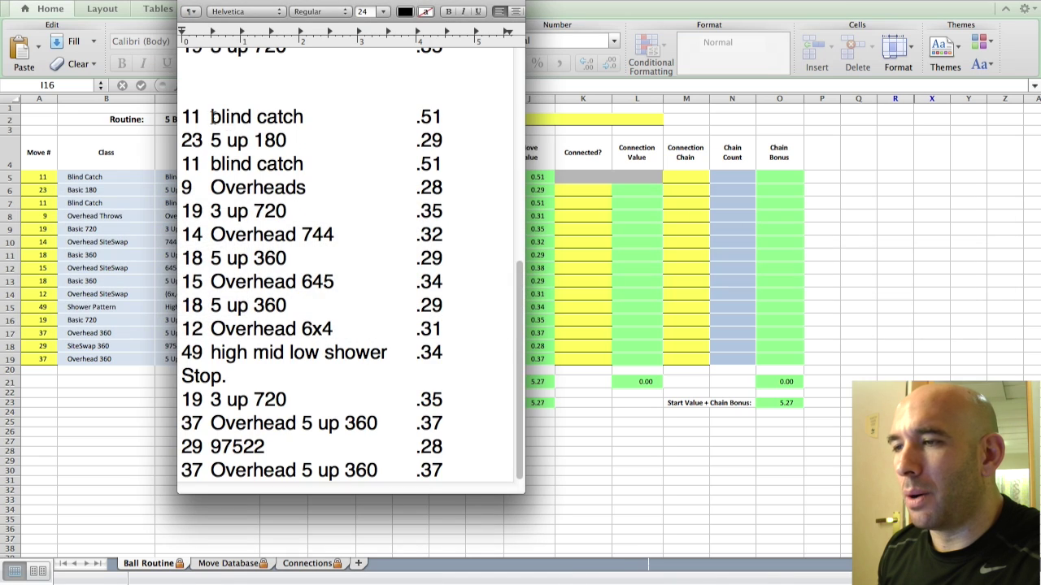
left_click_drag(262, 113, 371, 353)
left_click(372, 353)
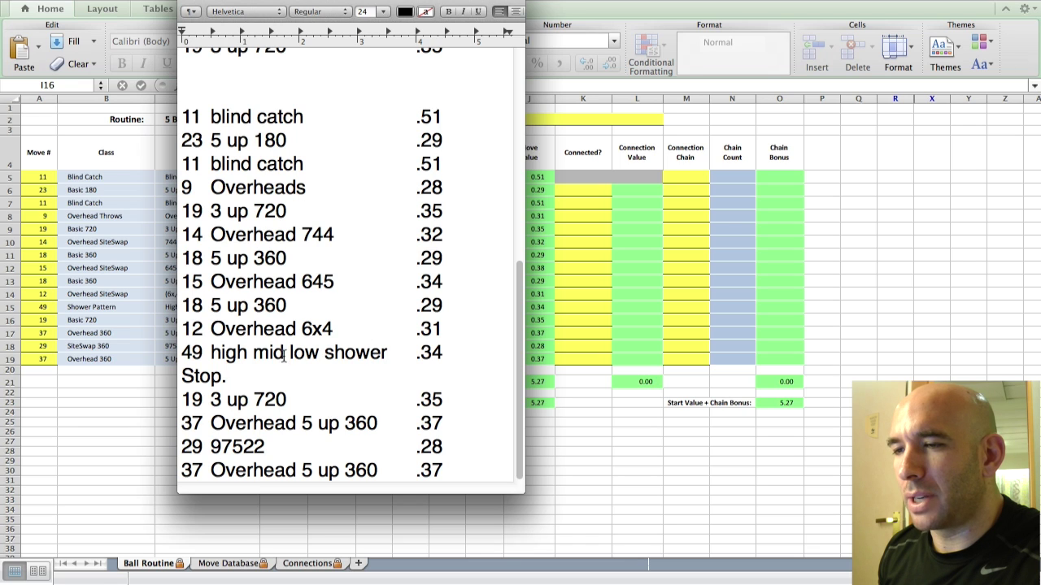
left_click(111, 331)
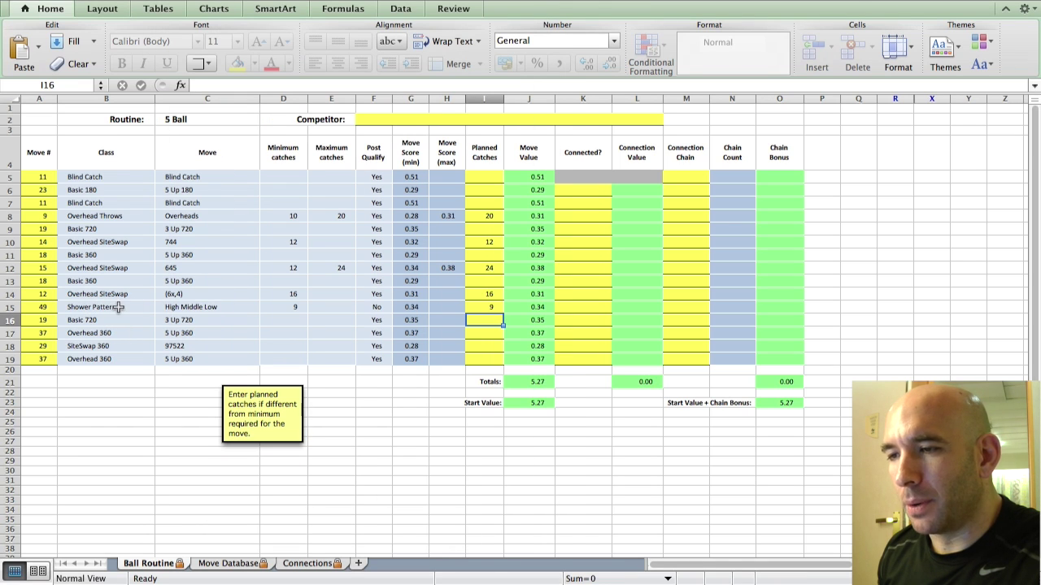
- Set Connected? to Yes for the High Middle Low shower in row 15 and the (6x,4) move in row 14
left_click(603, 307)
left_click(617, 308)
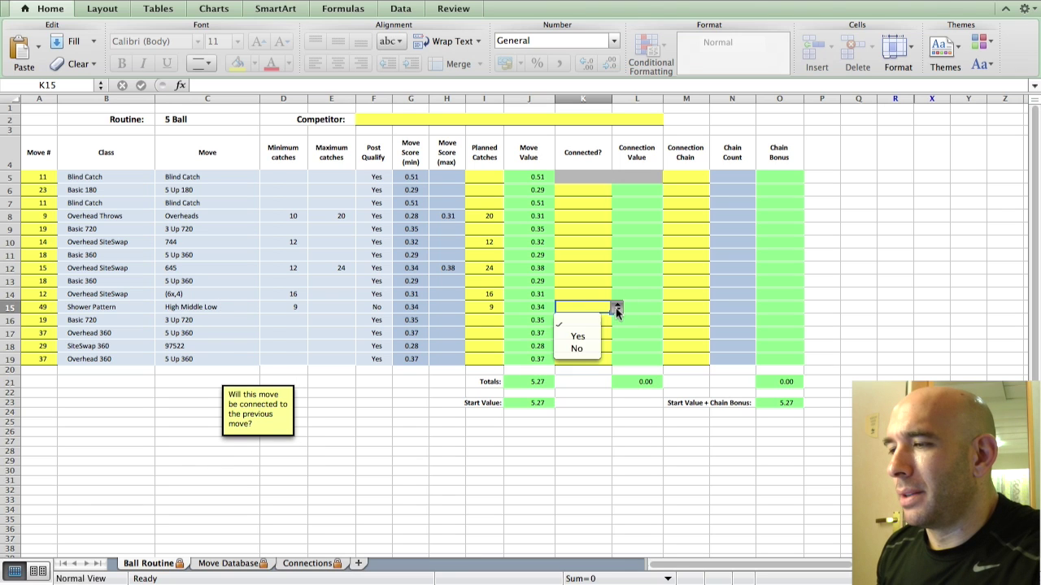
left_click(598, 335)
left_click(592, 294)
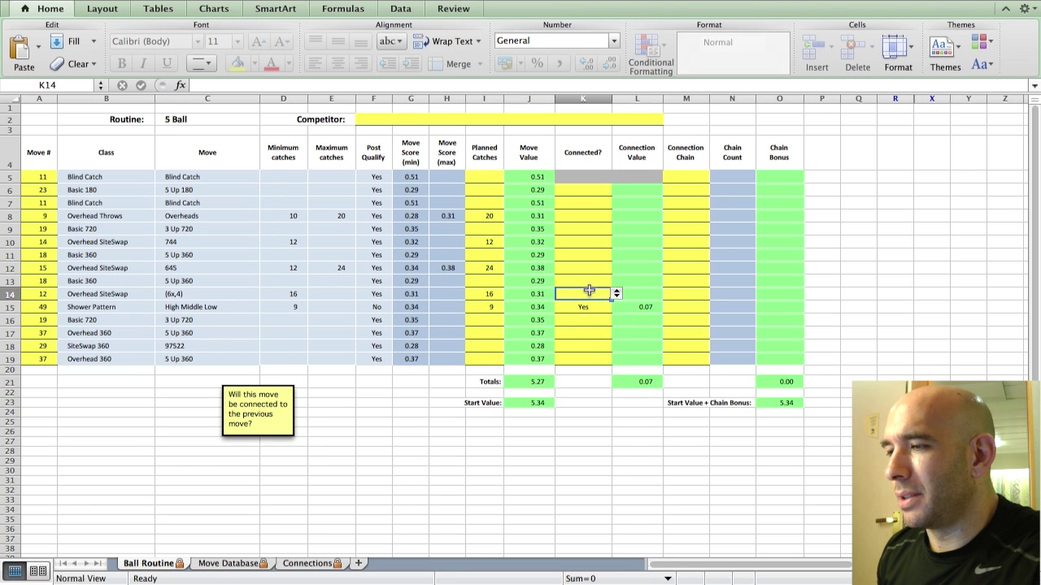
left_click(617, 295)
left_click(597, 322)
- Copy the Yes from cell K14 into the Connected? cells K6 to K13
left_click(593, 281)
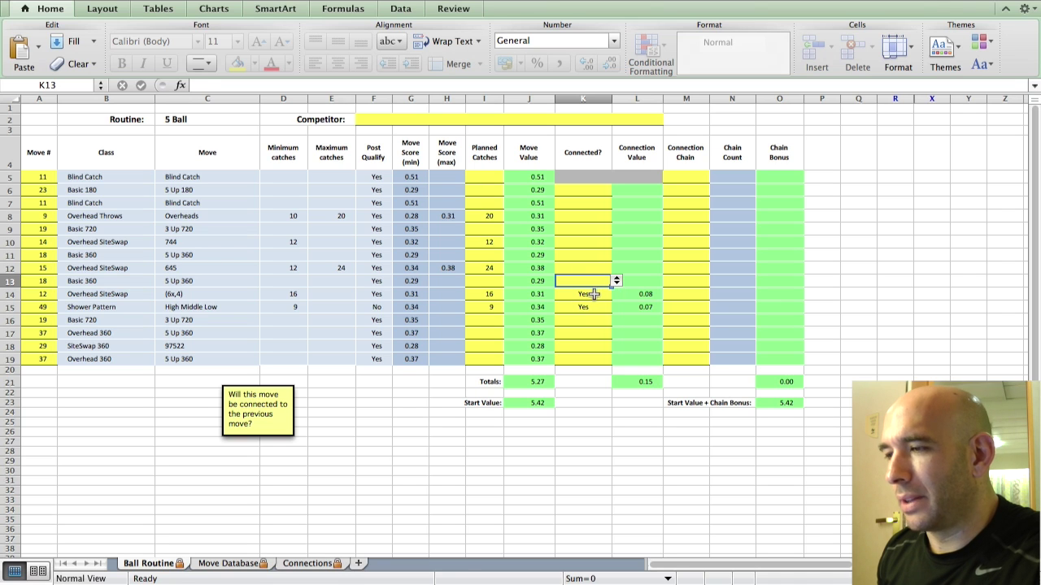
left_click(593, 294)
key("ctrl+c")
left_click(588, 281)
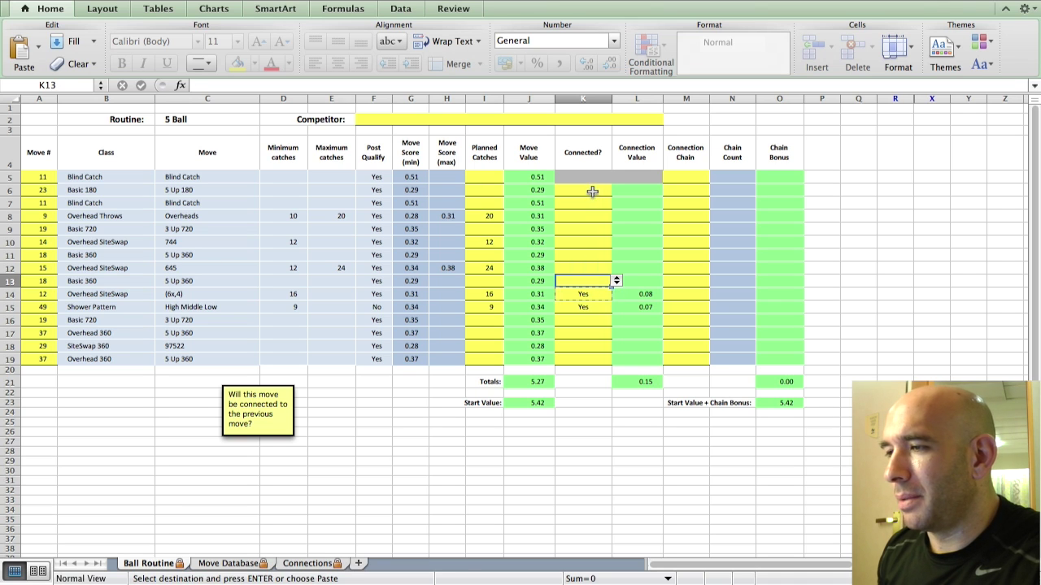
left_click(592, 192, "shift")
key("ctrl+v")
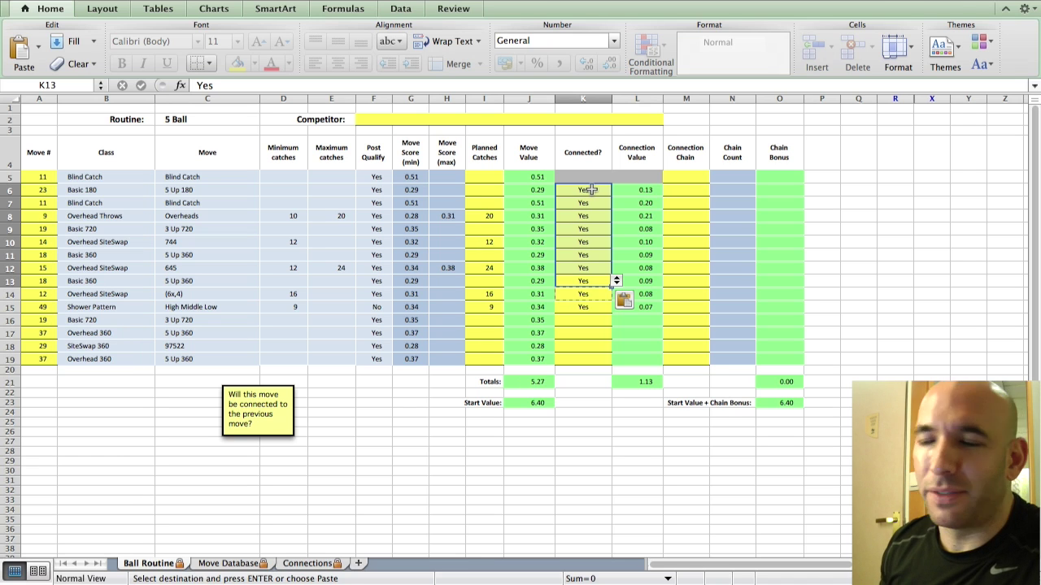
left_click(583, 306)
left_click(616, 306)
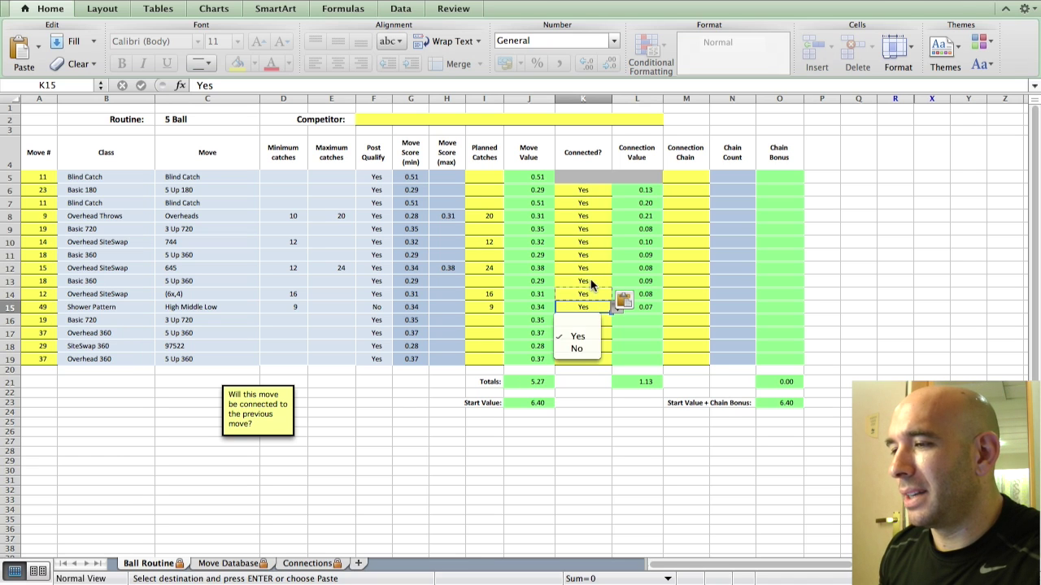
left_click(579, 333)
left_click(591, 283)
left_click(617, 280)
left_click(579, 296)
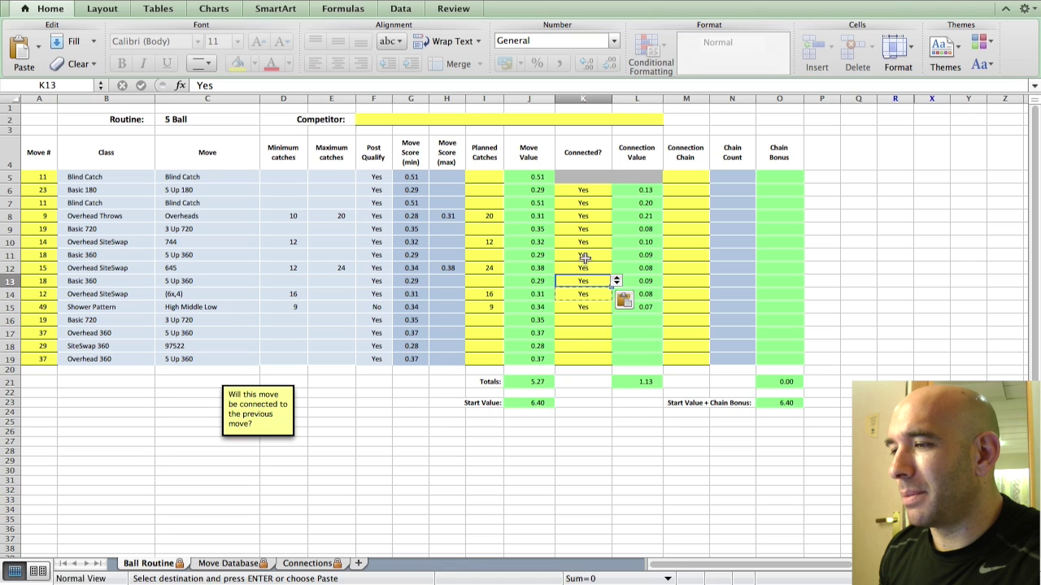
key("Escape")
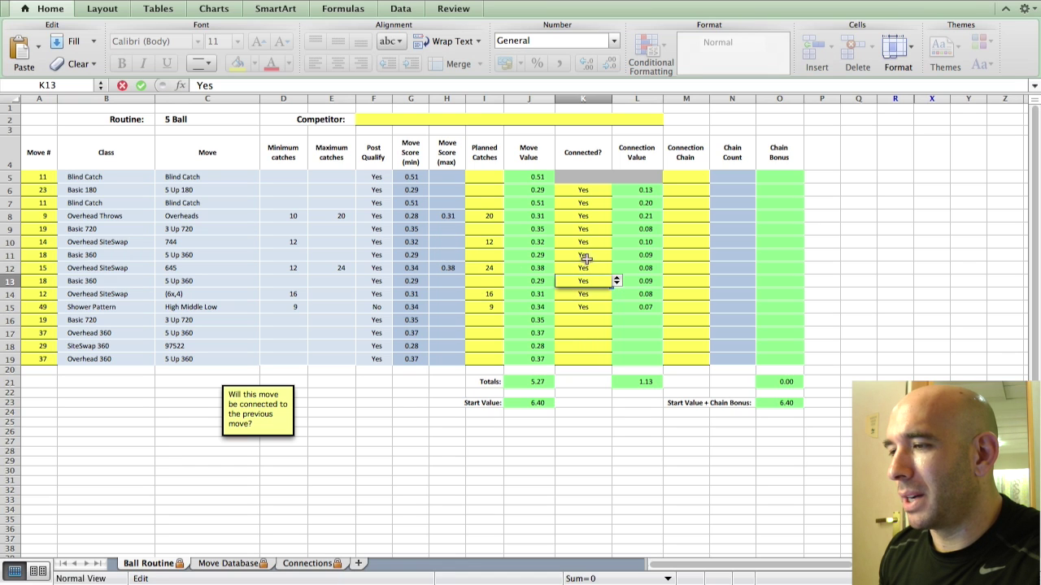
left_click(585, 258)
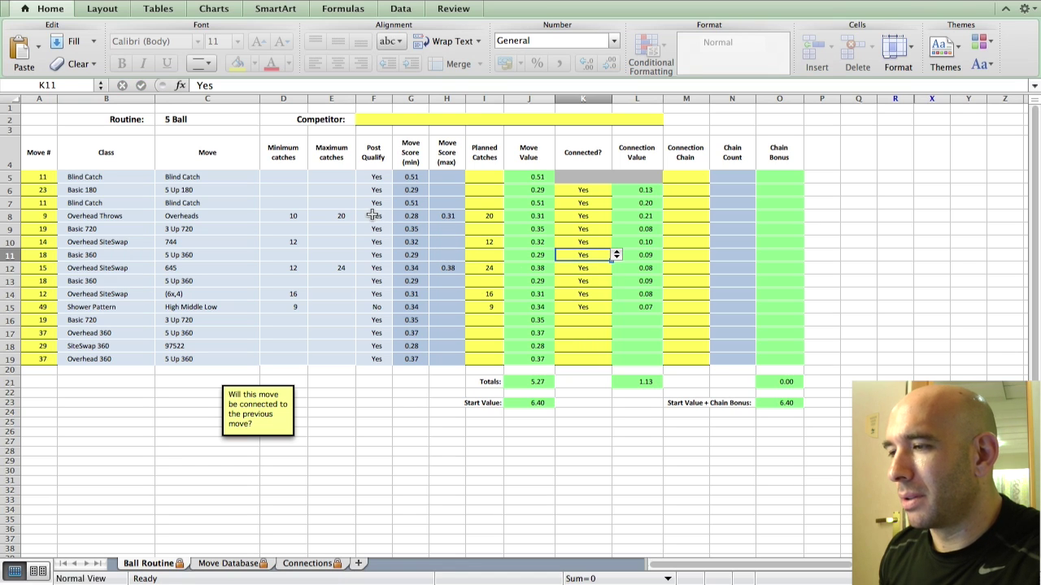
left_click(577, 306)
left_click(574, 254)
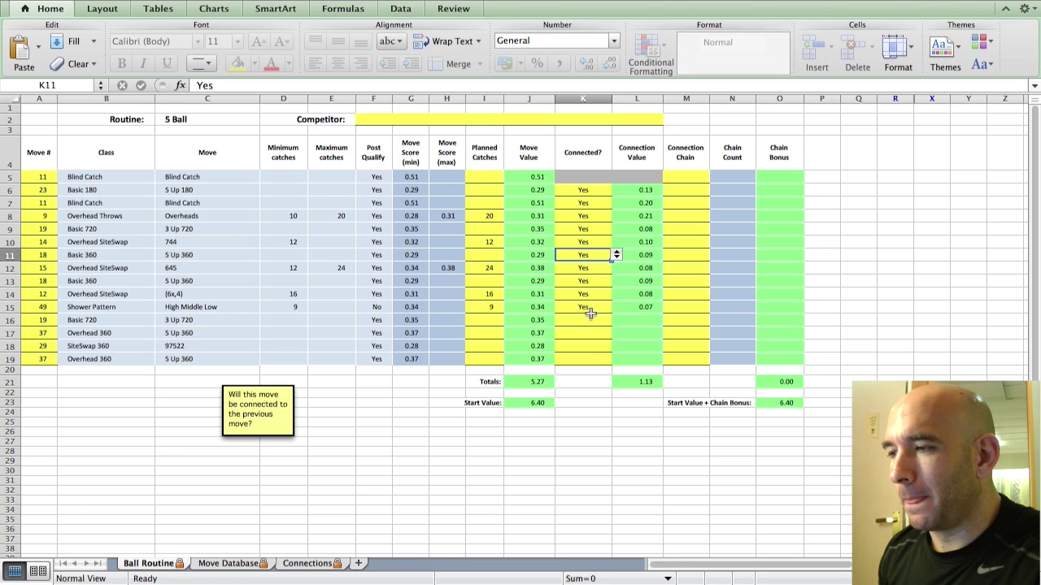
- Set Connected? to No for the 3 Up 720 in row 16, moving the pop-up hint off the notes area below the table
left_click(589, 320)
left_click_drag(254, 413, 706, 218)
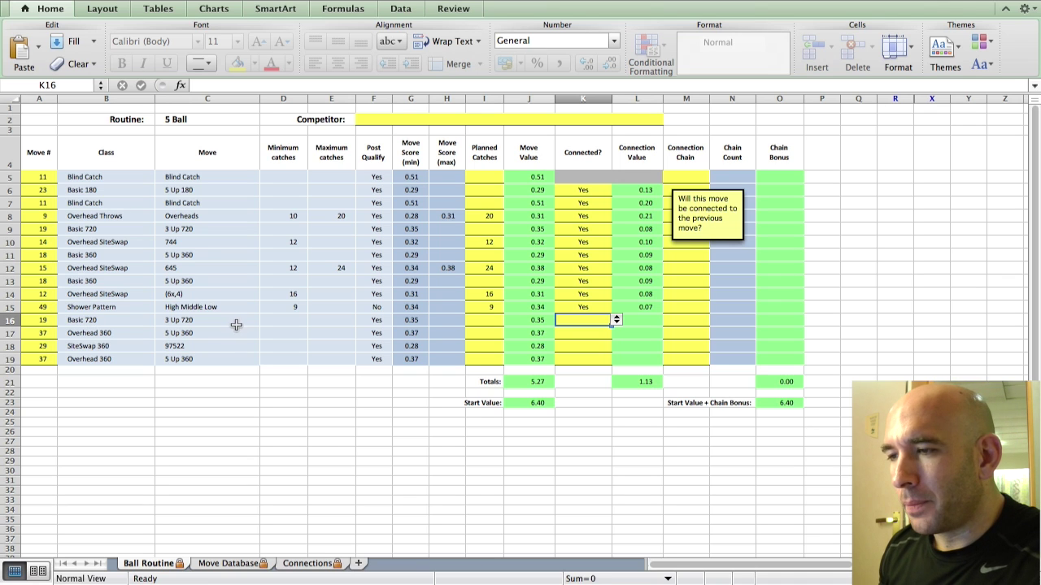
left_click(617, 322)
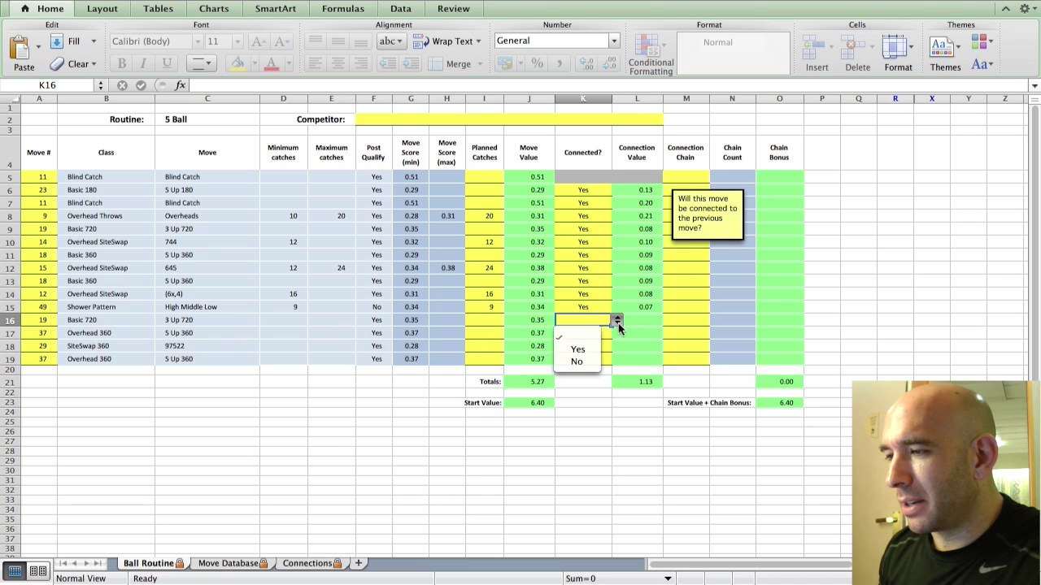
left_click(577, 362)
- Set Connected? to Yes for the last three moves in rows 17, 18 and 19
left_click(572, 332)
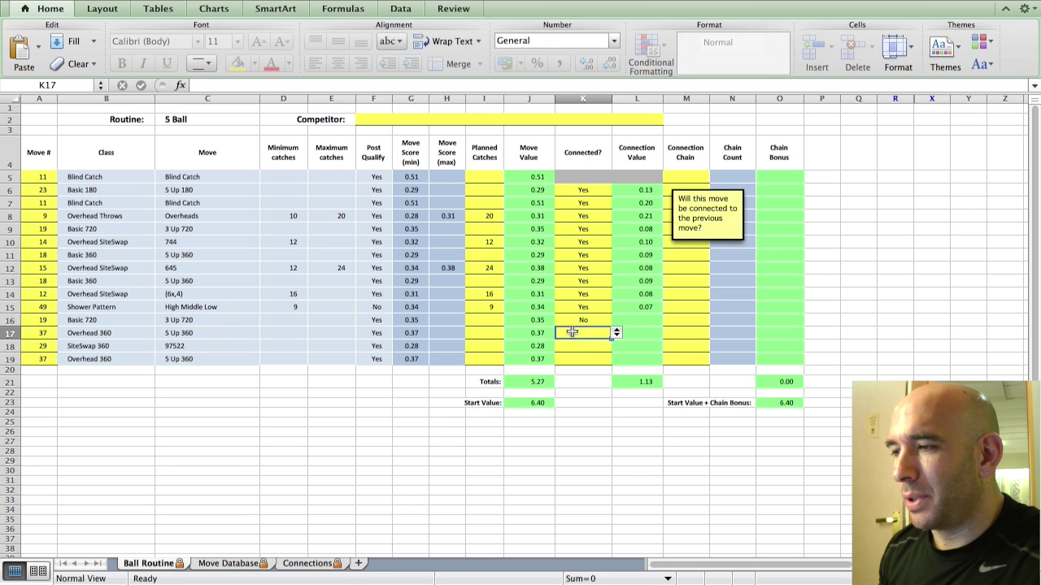
left_click(616, 332)
left_click(592, 367)
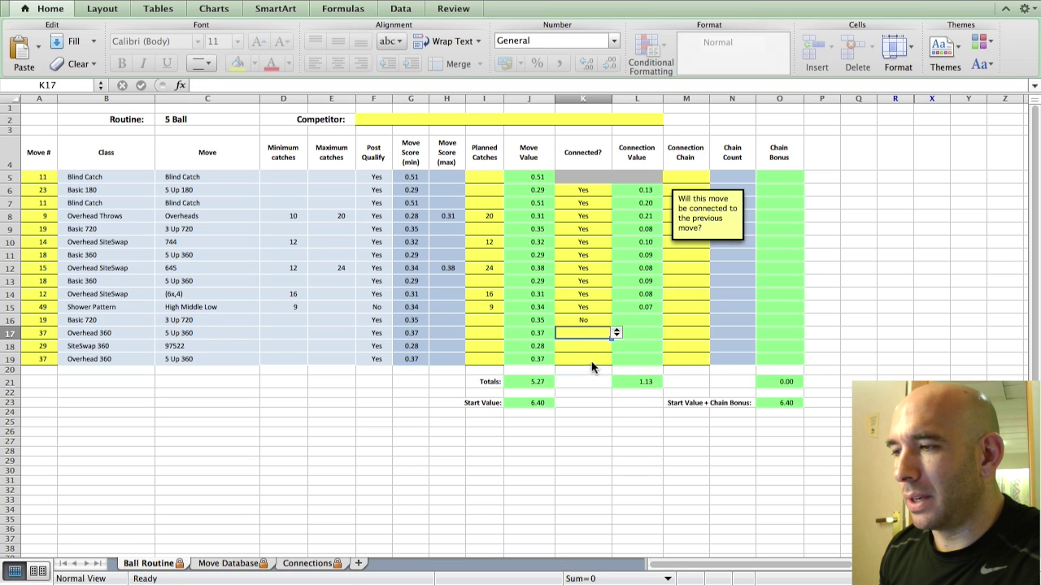
left_click(596, 346)
left_click(617, 346)
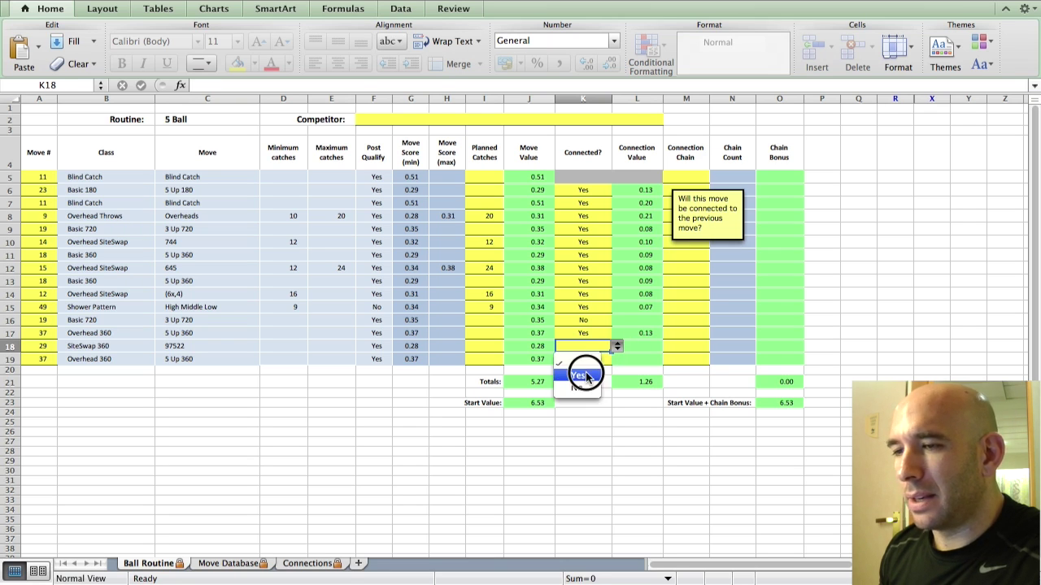
left_click(586, 376)
left_click(602, 359)
left_click(617, 359)
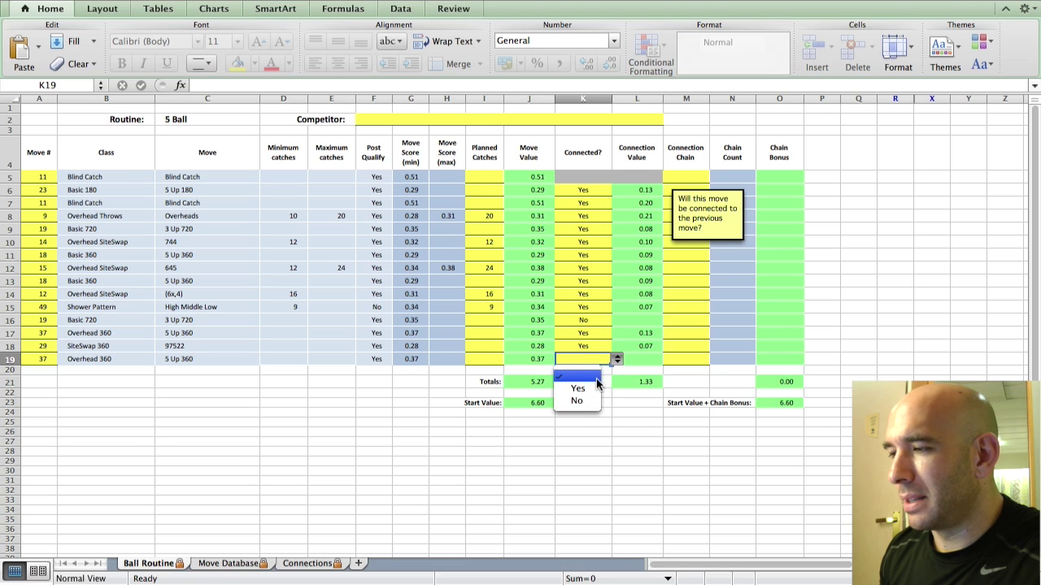
left_click(590, 389)
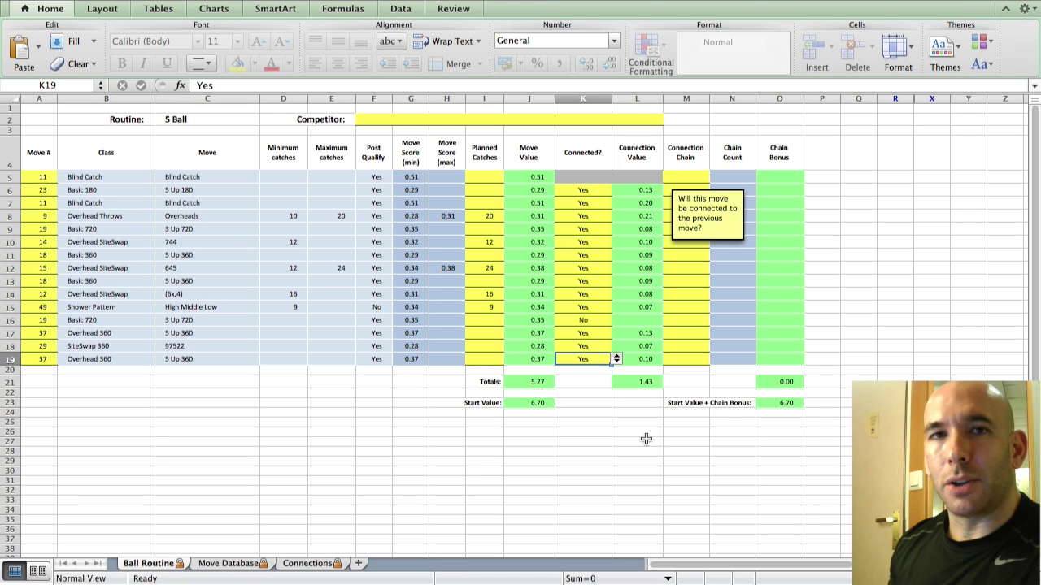
- Look through the Connections and Move Database sheets for connection values and move scores, and return to the Ball Routine sheet
left_click(295, 568)
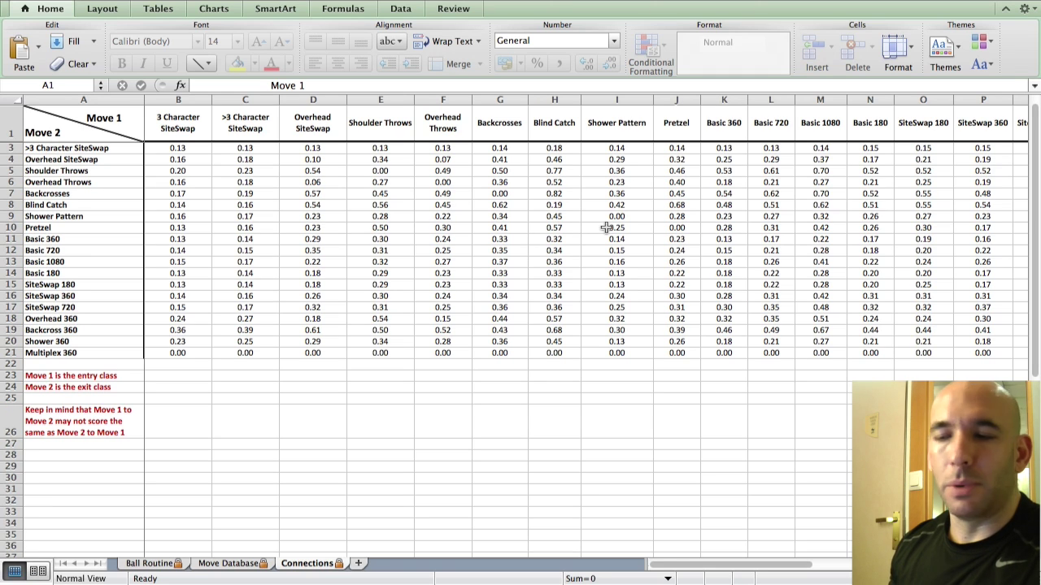
left_click(232, 567)
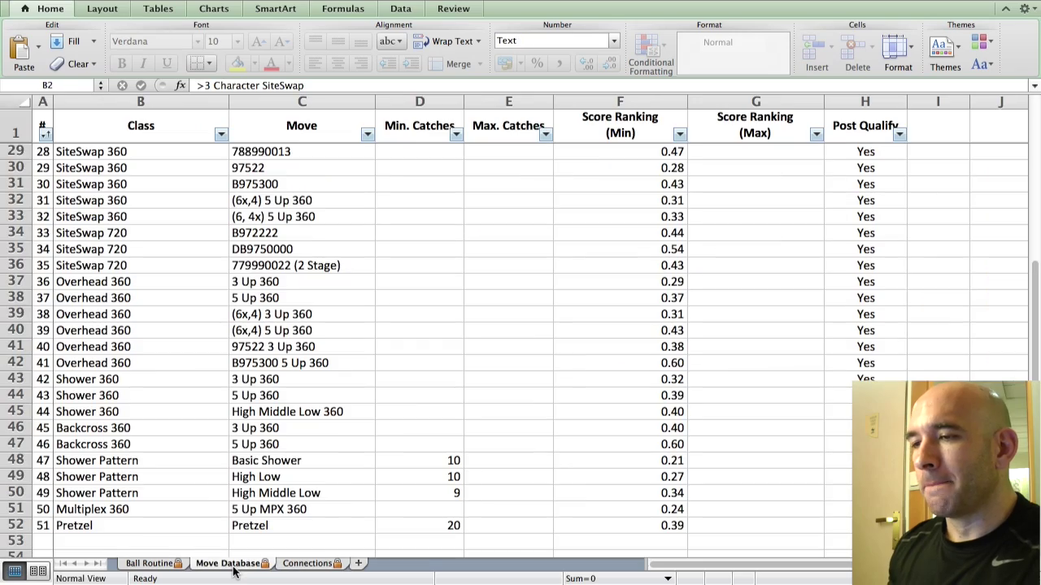
scroll(260, 329, "up", 9)
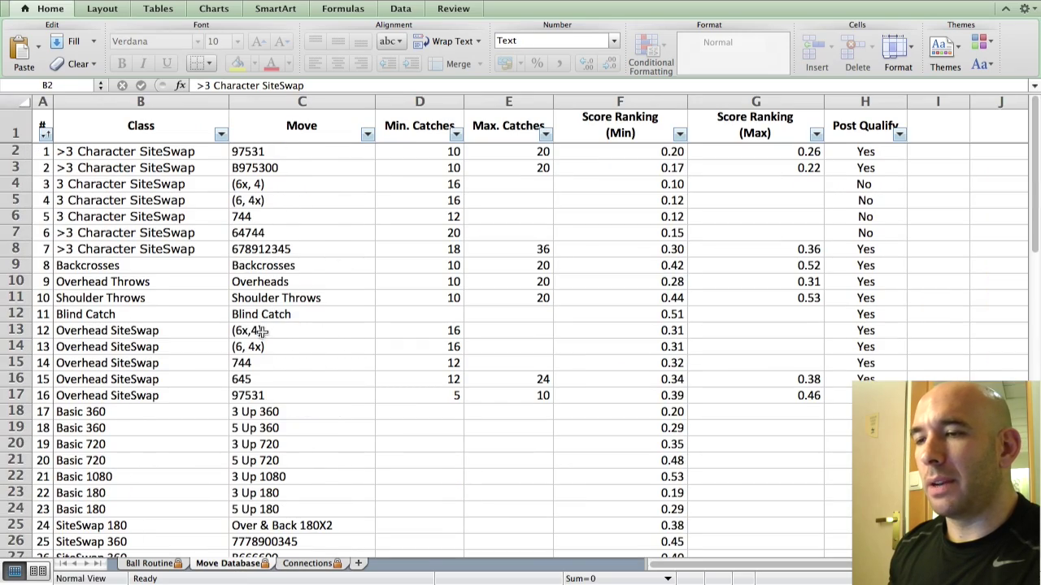
scroll(267, 334, "down", 3)
scroll(266, 332, "down", 10)
scroll(269, 332, "up", 10)
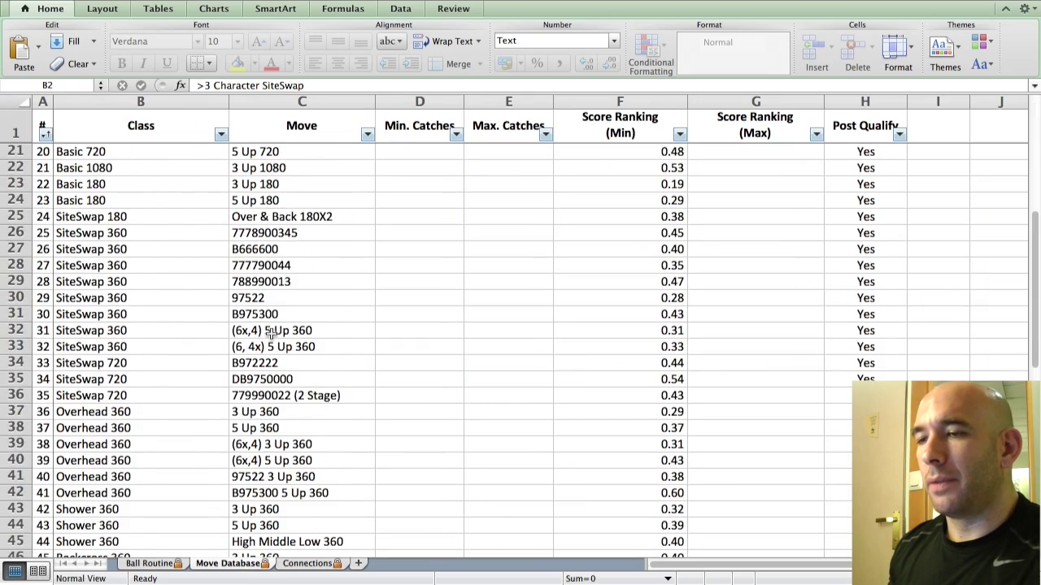
scroll(277, 331, "up", 4)
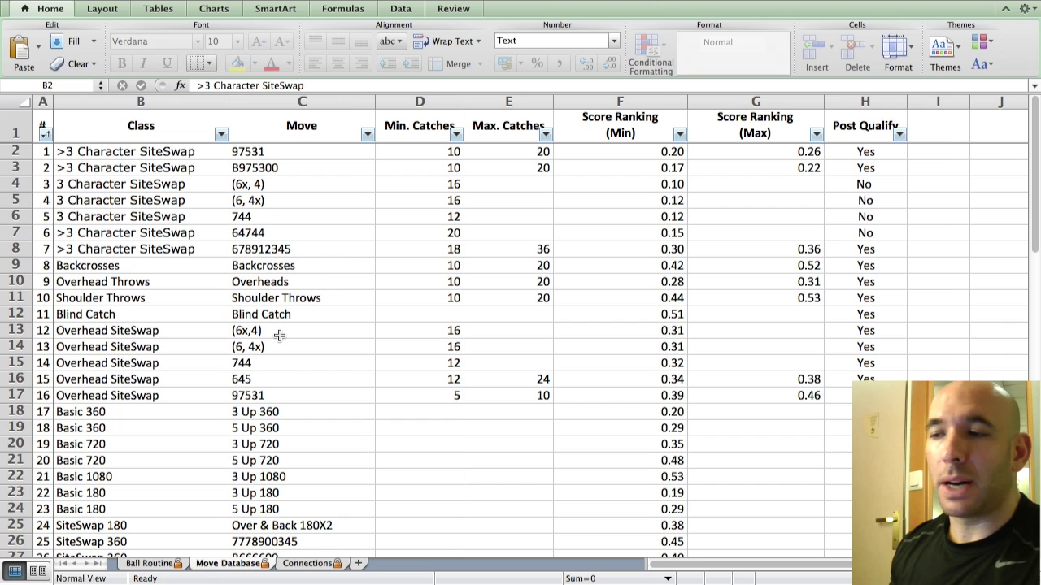
left_click(313, 563)
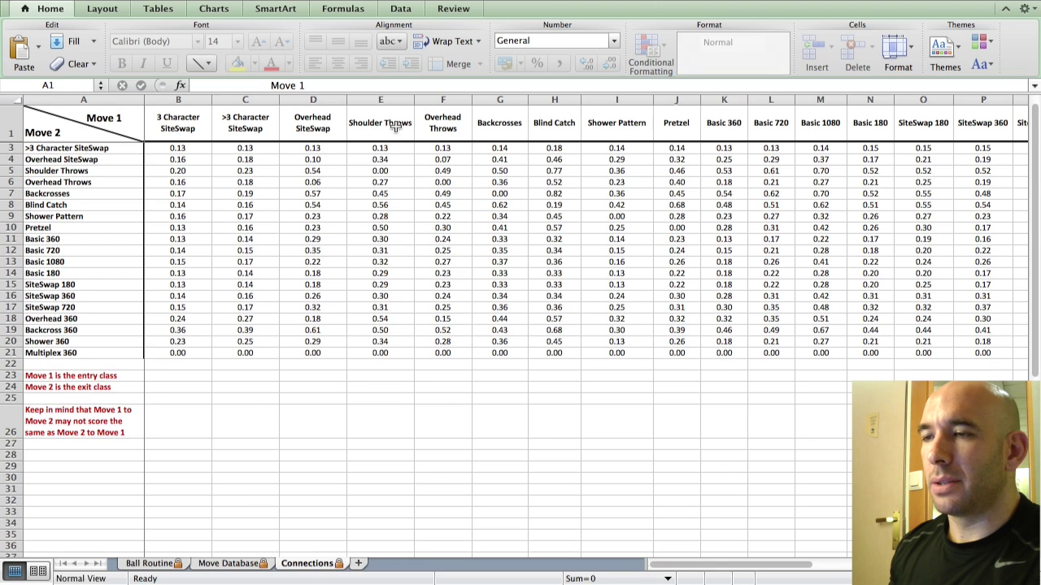
left_click(159, 564)
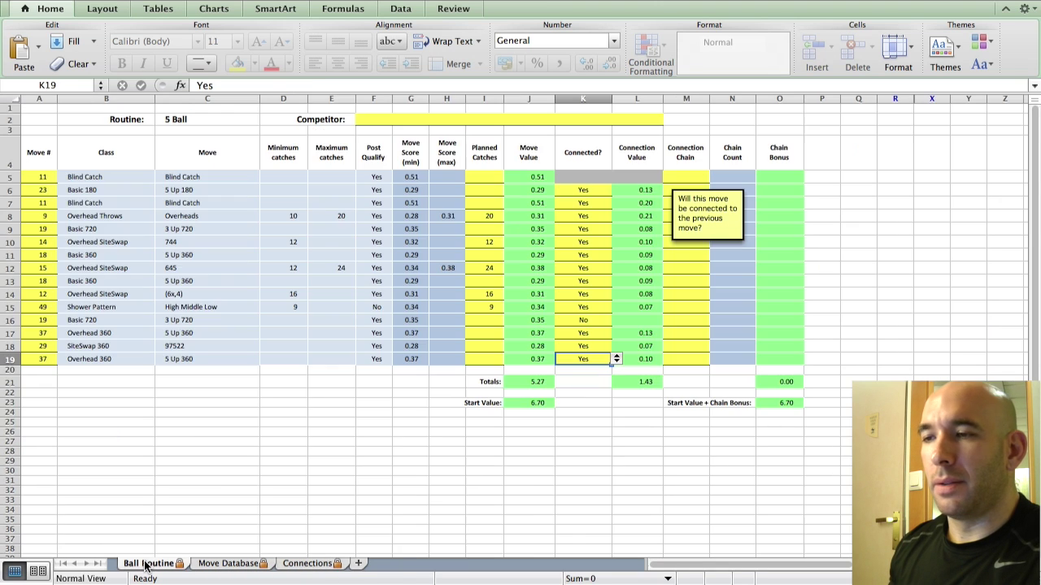